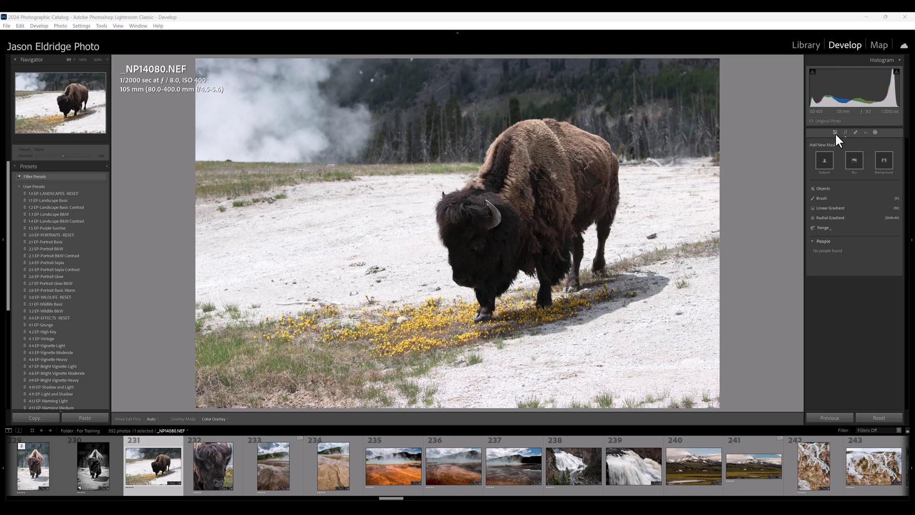
Create a brush mask and paint it over the background surrounding the bison.
left_click(875, 133)
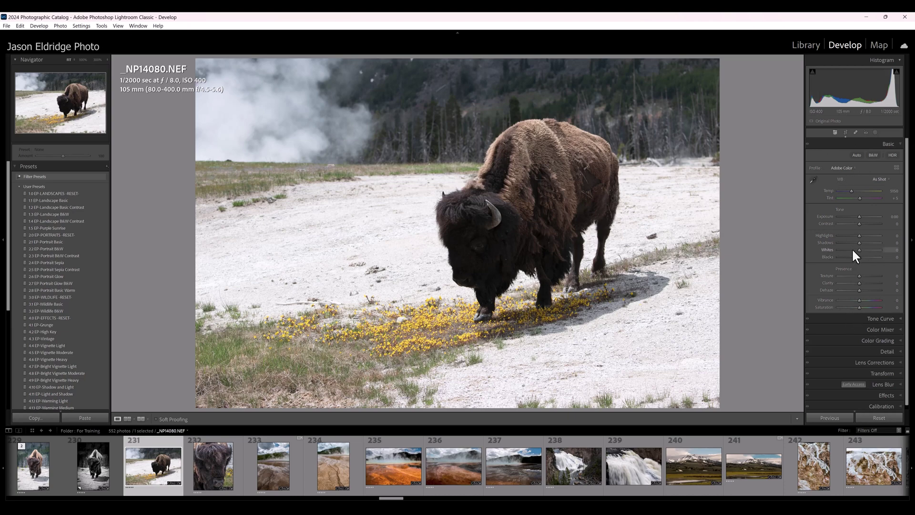
left_click(874, 131)
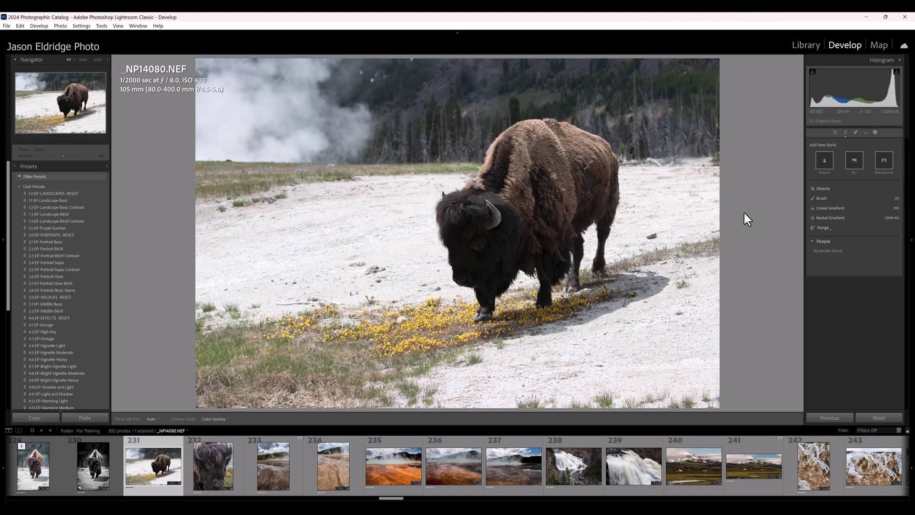
left_click(819, 197)
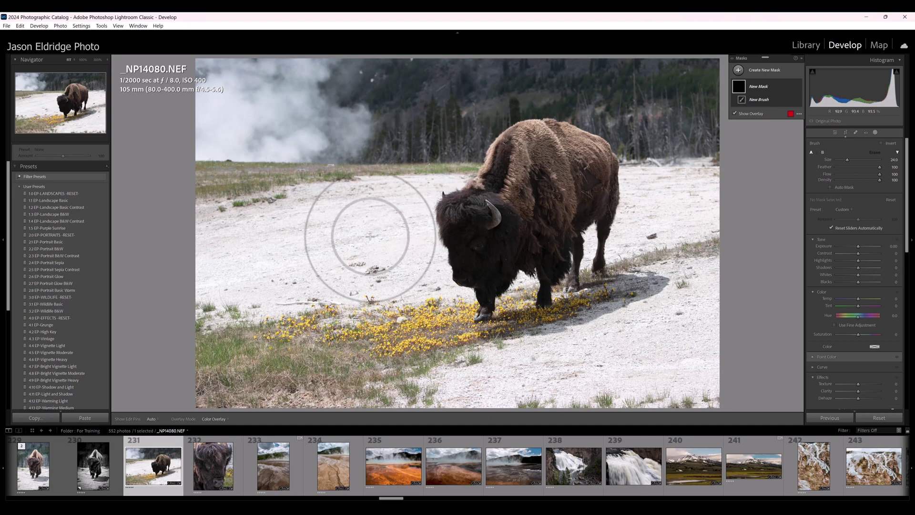
mouse_move(408, 95)
left_mouse_down()
mouse_move(282, 86)
mouse_move(237, 100)
mouse_move(285, 118)
mouse_move(239, 125)
mouse_move(268, 180)
mouse_move(262, 272)
mouse_move(240, 320)
mouse_move(254, 314)
mouse_move(316, 165)
mouse_move(347, 152)
mouse_move(426, 385)
mouse_move(317, 327)
mouse_move(255, 372)
mouse_move(463, 391)
mouse_move(613, 374)
mouse_move(584, 387)
mouse_move(651, 348)
mouse_move(688, 171)
mouse_move(668, 119)
mouse_move(618, 84)
mouse_move(482, 68)
mouse_move(627, 75)
left_mouse_up()
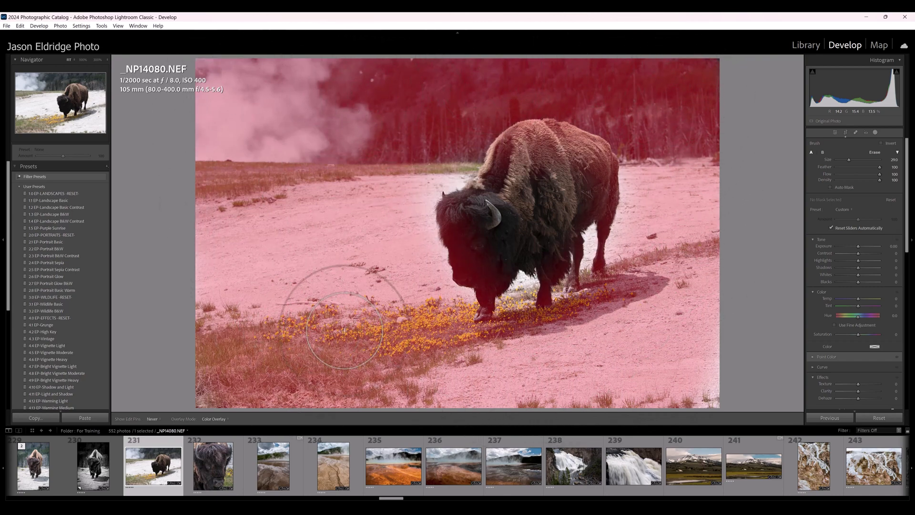
Erase the brush mask's spill from the bison's head and body.
key("h")
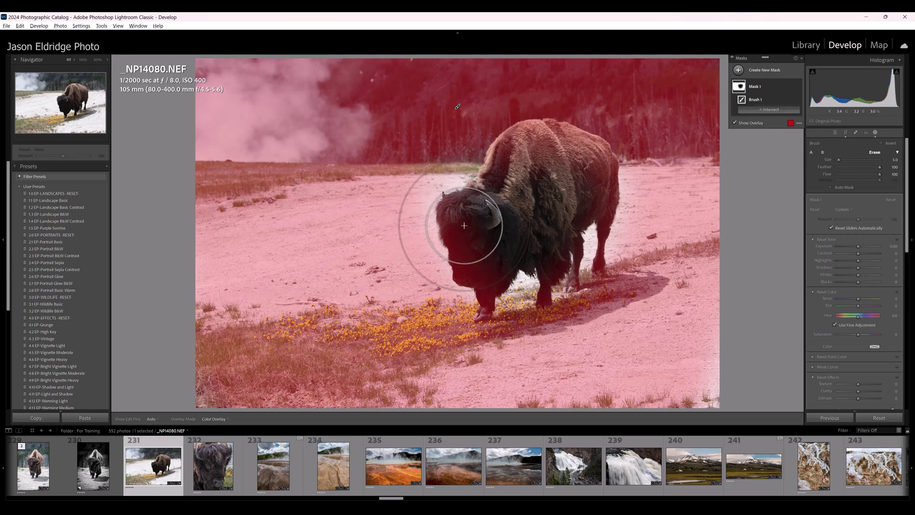
key("alt")
mouse_move(461, 219)
left_mouse_down()
mouse_move(465, 275)
mouse_move(446, 219)
mouse_move(485, 302)
mouse_move(502, 215)
mouse_move(550, 181)
mouse_move(553, 153)
mouse_move(537, 147)
mouse_move(568, 152)
mouse_move(513, 147)
mouse_move(520, 141)
mouse_move(576, 143)
mouse_move(592, 159)
mouse_move(568, 187)
mouse_move(598, 177)
mouse_move(592, 204)
left_mouse_up()
Try tone adjustments on the brush-masked background, including a lower exposure, and reset them to their defaults.
left_click_drag(857, 246, 860, 282)
left_click(858, 260)
double_click(823, 260)
double_click(826, 282)
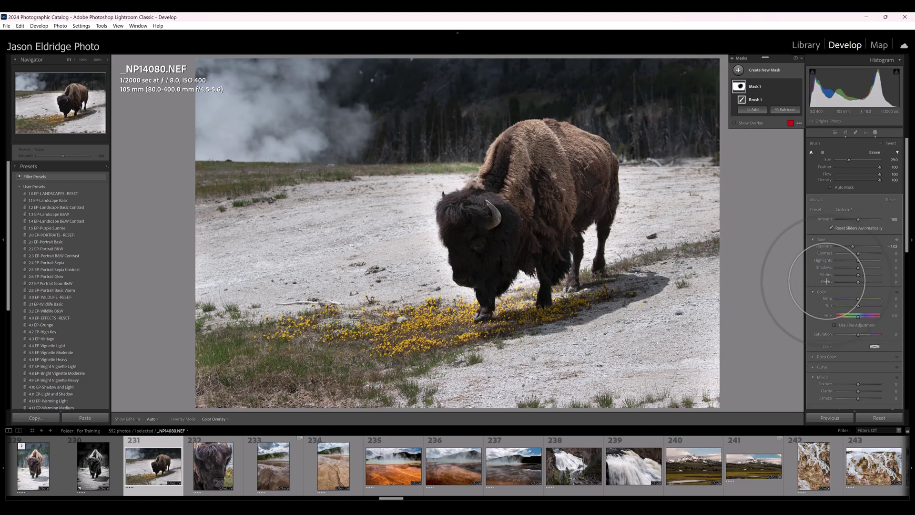
double_click(823, 246)
Check the brush mask's coverage by switching its red overlay off and on.
key("o")
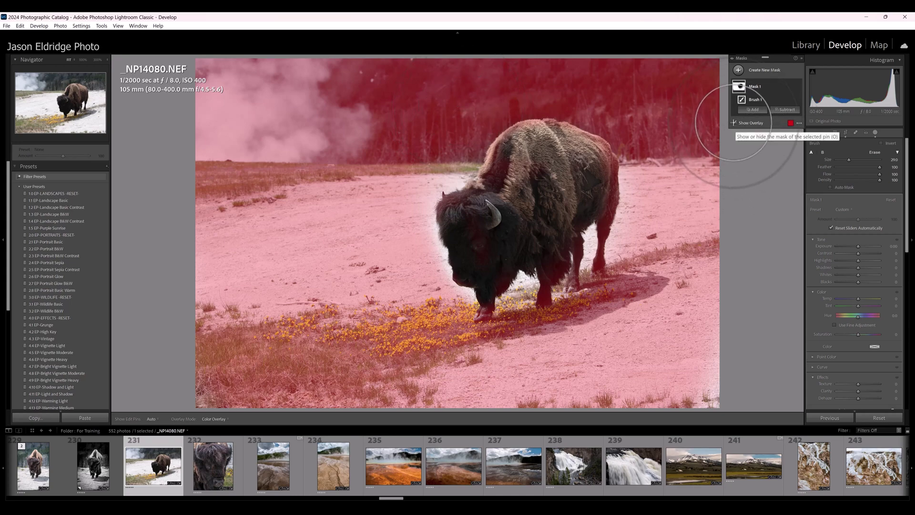
left_click(735, 122)
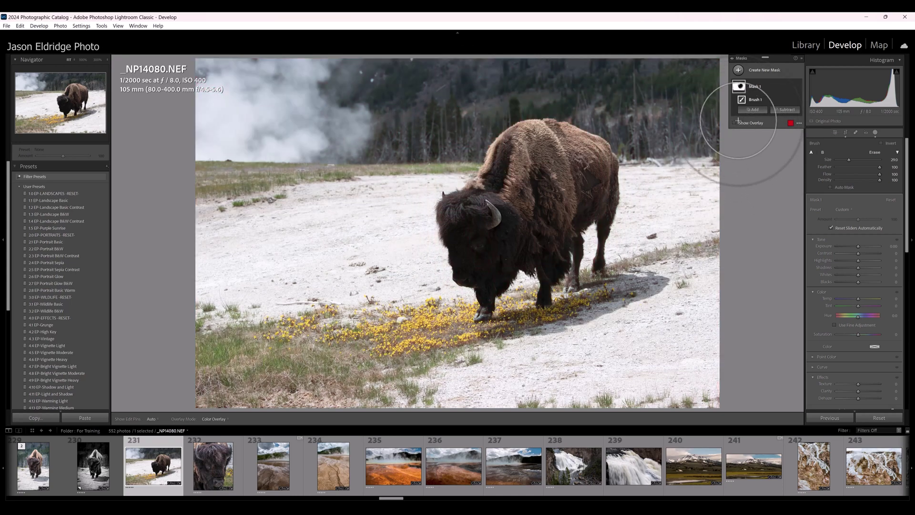
left_click(734, 122)
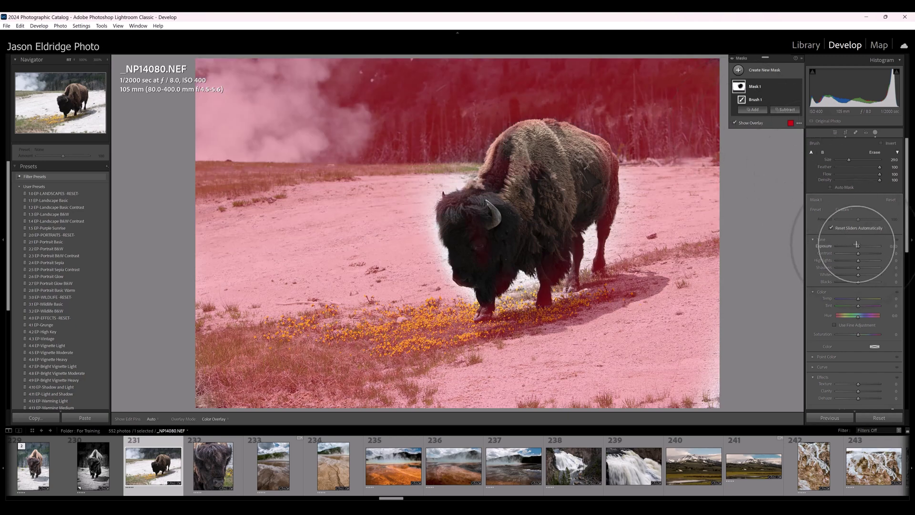
left_click_drag(858, 246, 859, 245)
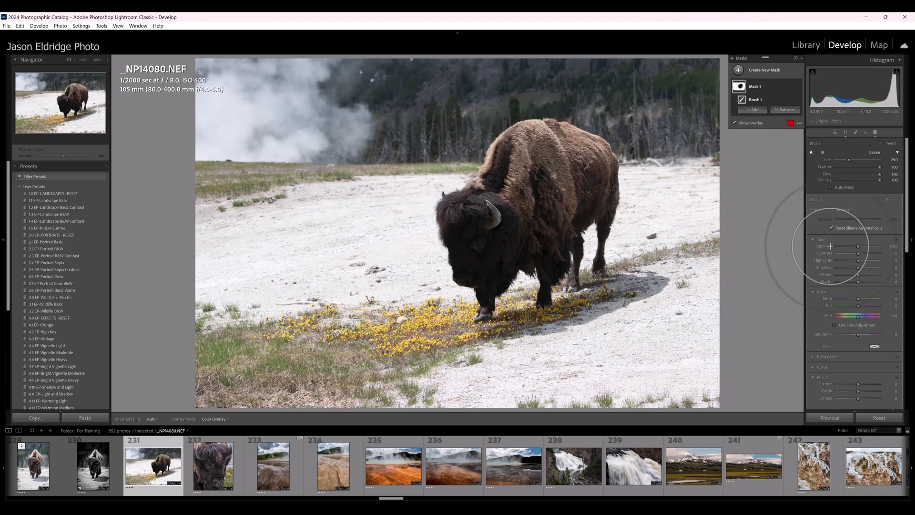
key("o")
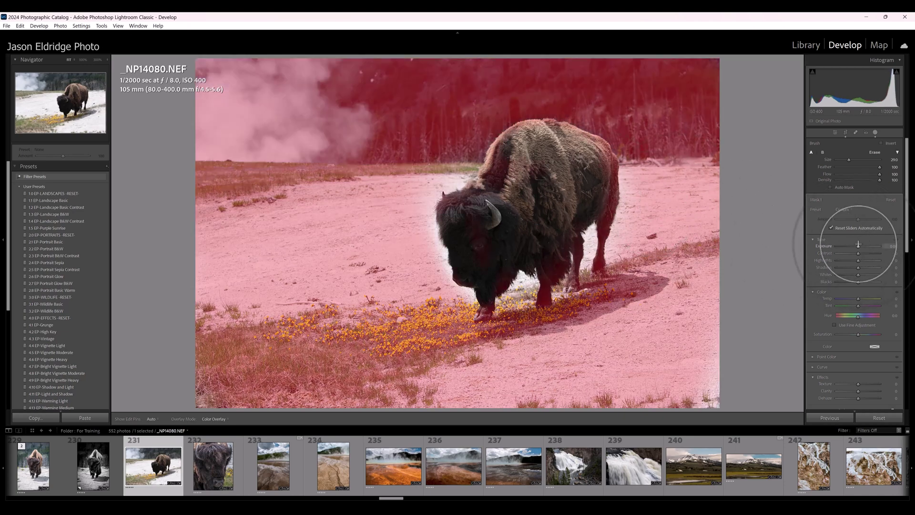
Lower the brush mask's exposure to darken the background, and review the other adjustments available for the mask.
left_click_drag(857, 246, 854, 245)
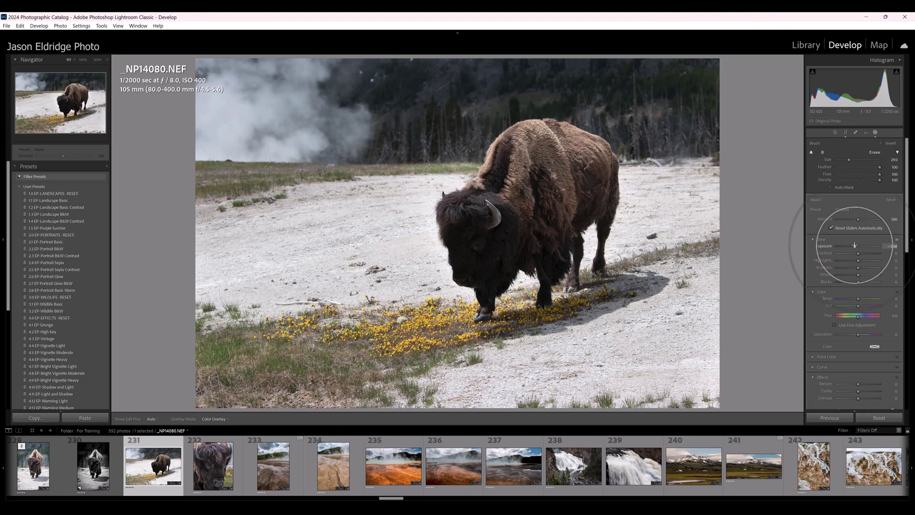
left_click_drag(858, 297, 854, 298)
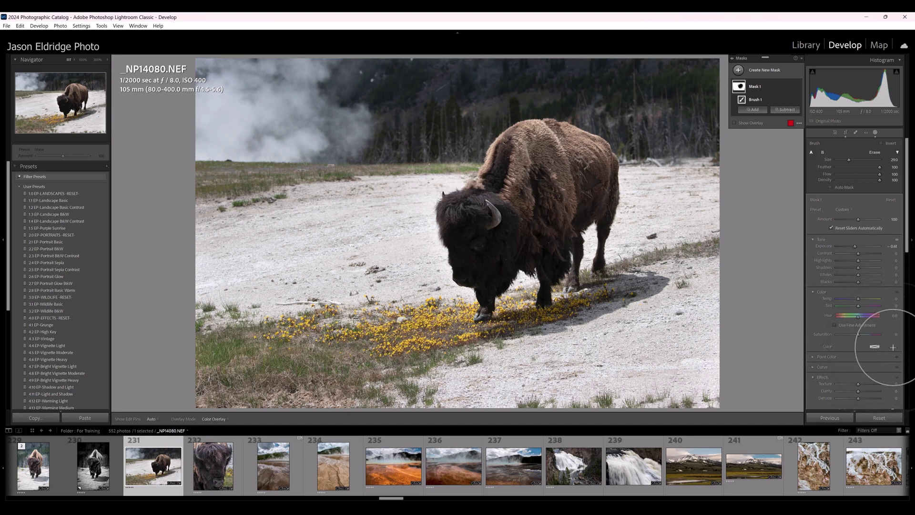
scroll(827, 347, "down", 2)
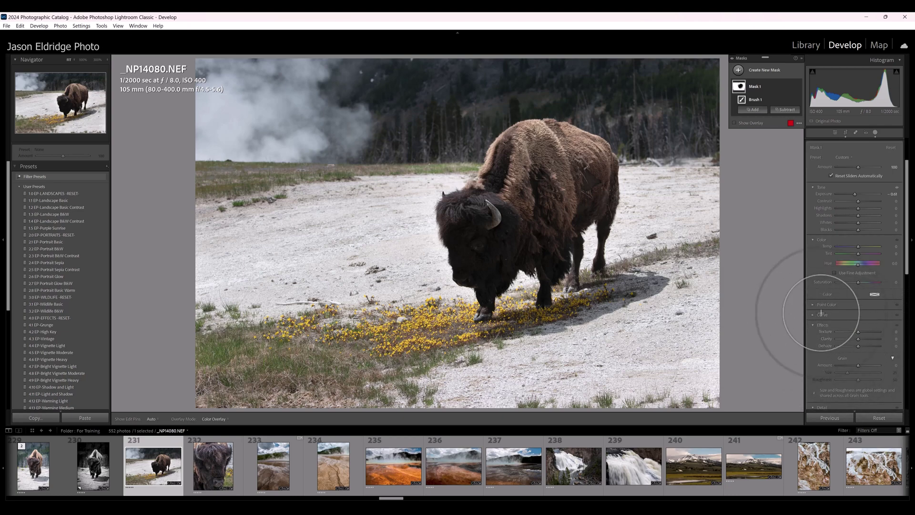
left_click(811, 304)
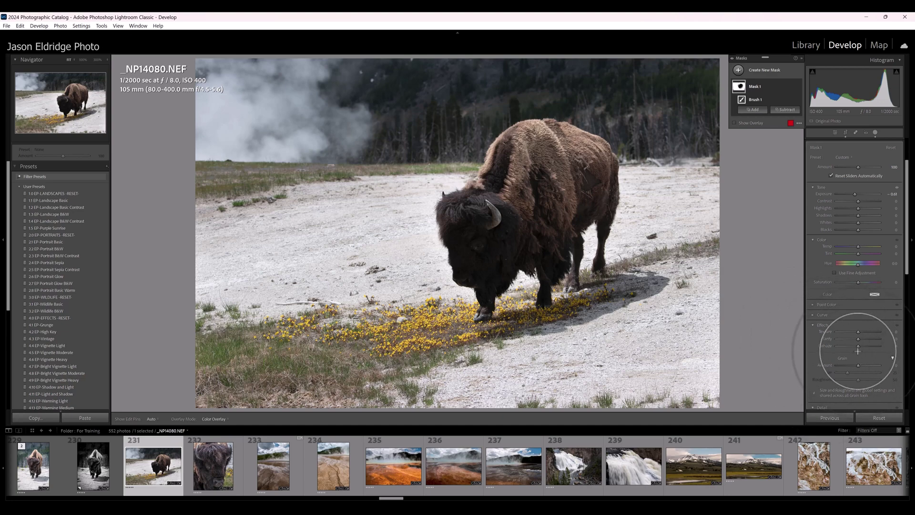
scroll(858, 351, "down", 2)
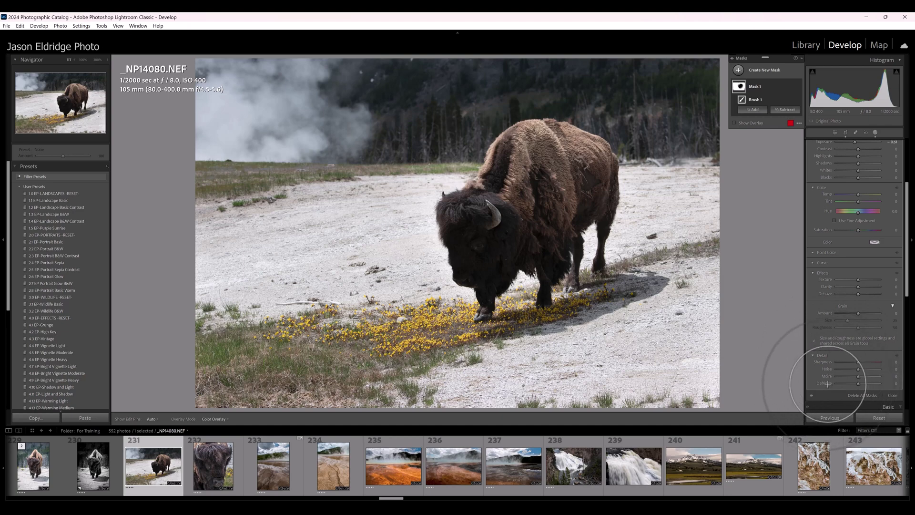
scroll(841, 374, "down", 2)
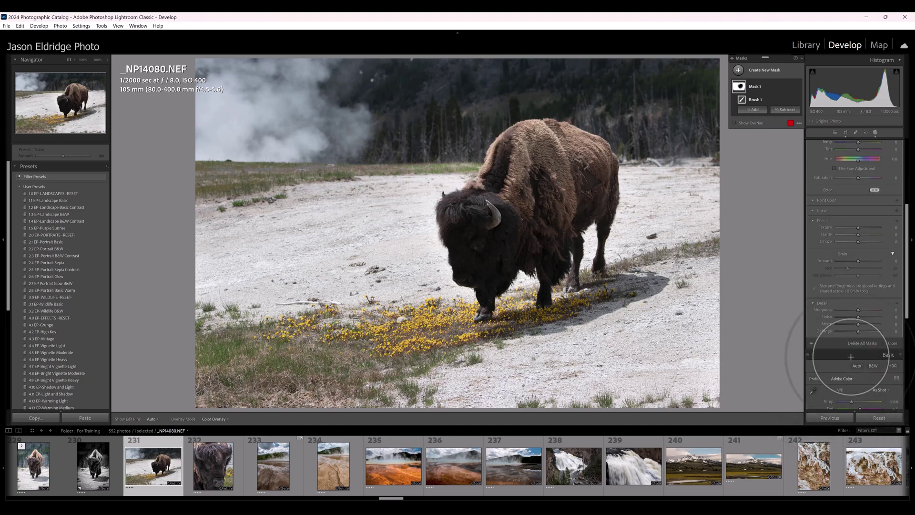
scroll(878, 363, "up", 6)
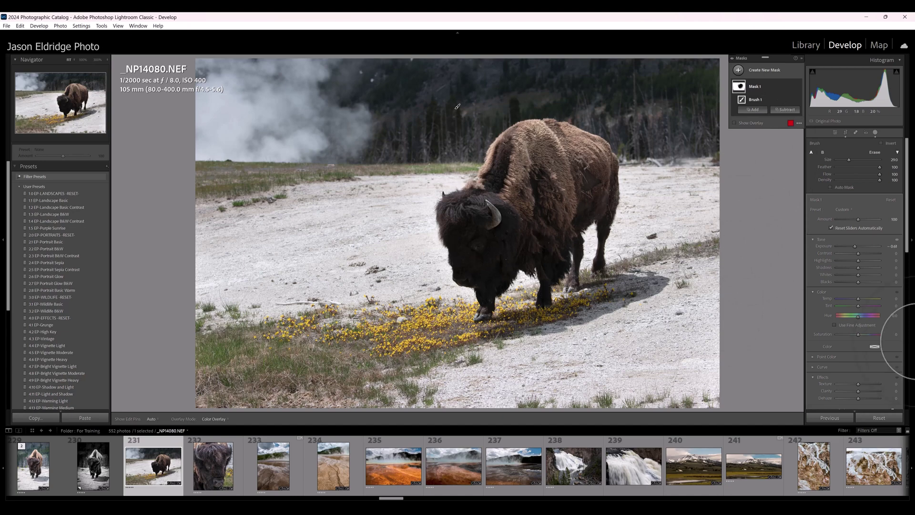
Delete the brush component and the mask that contained it.
mouse_move(737, 77)
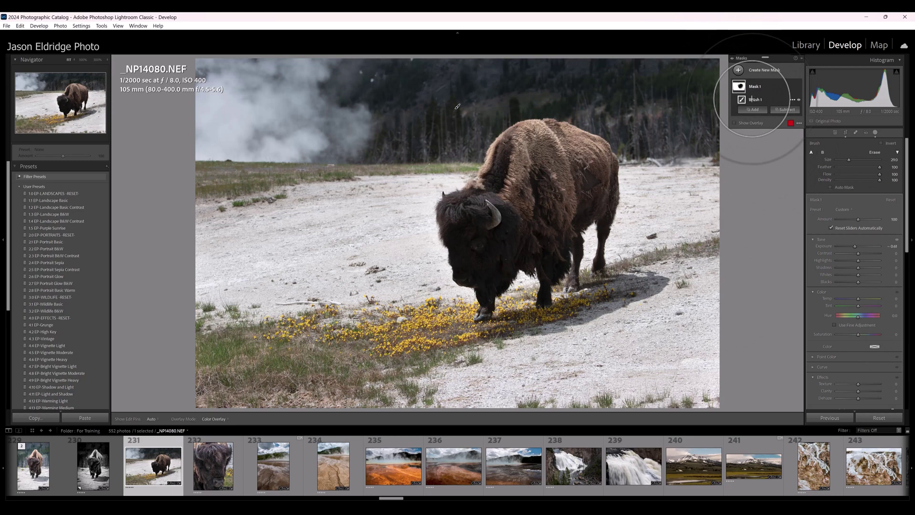
key("Delete")
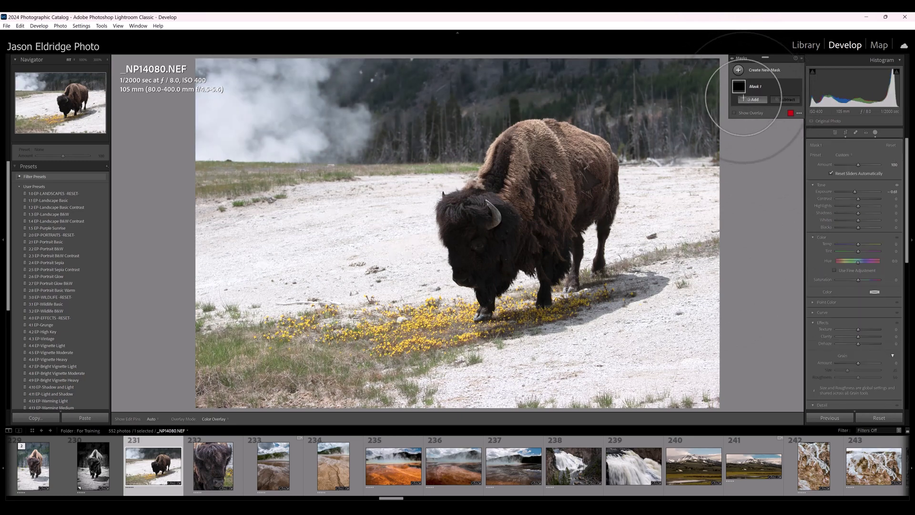
key("Delete")
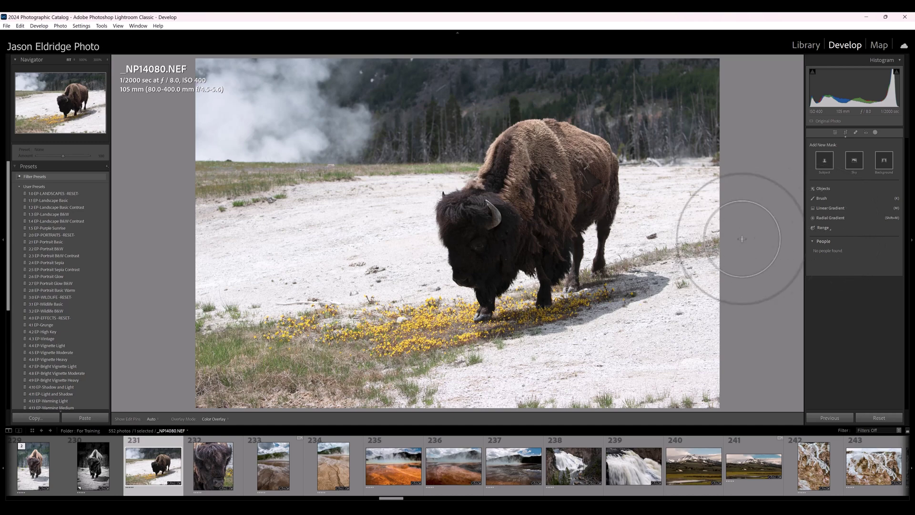
Create a Select Subject mask on the bison and set Exposure to 0.47, Whites to 25 and Blacks to -11.
left_click(825, 161)
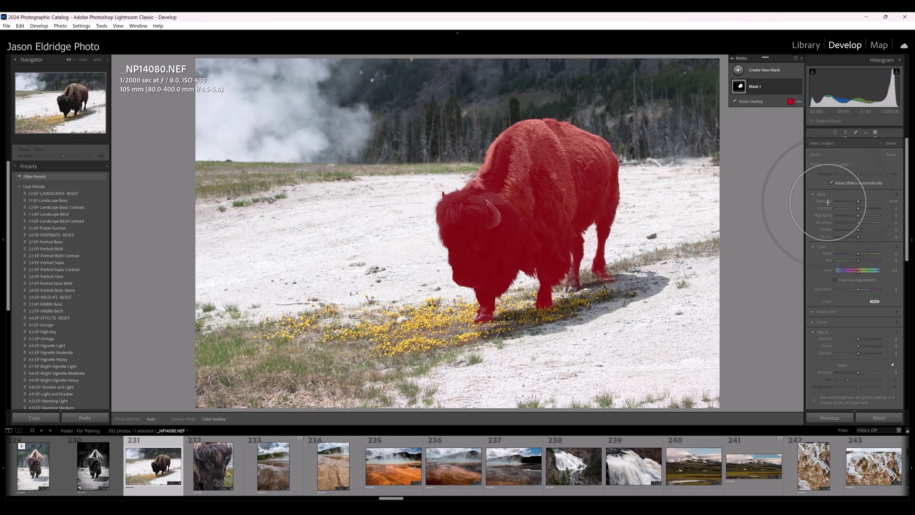
left_click_drag(858, 200, 855, 237)
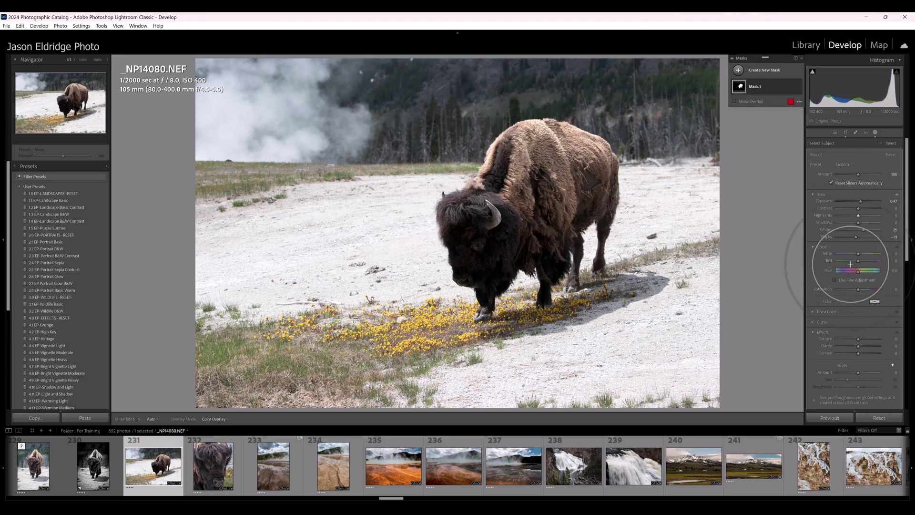
Warm the bison mask with Temp 21, raise its saturation slightly and set Clarity to 14.
left_click_drag(858, 254, 863, 254)
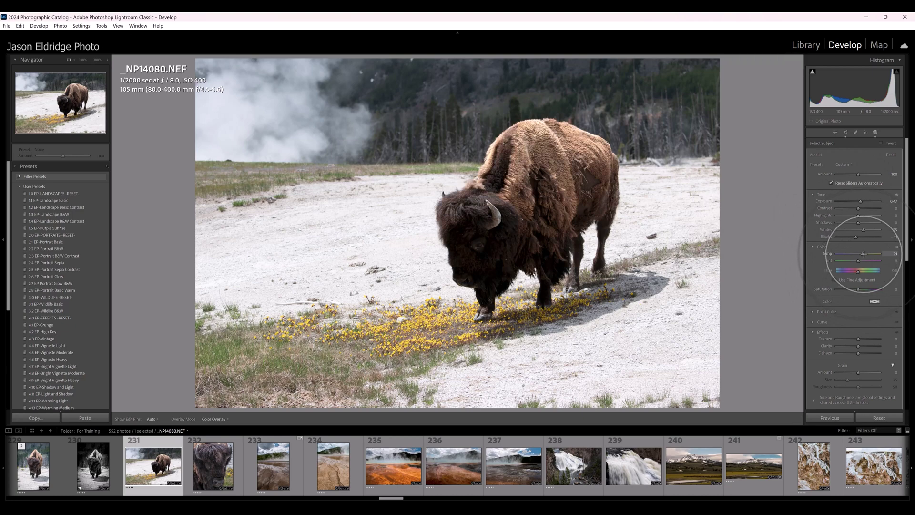
left_click_drag(862, 254, 863, 253)
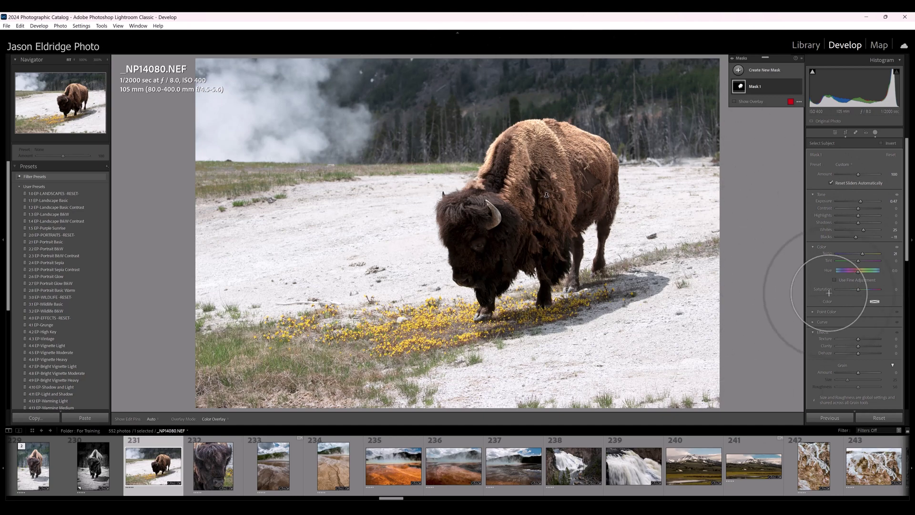
left_click_drag(857, 288, 857, 289)
scroll(853, 276, "down", 2)
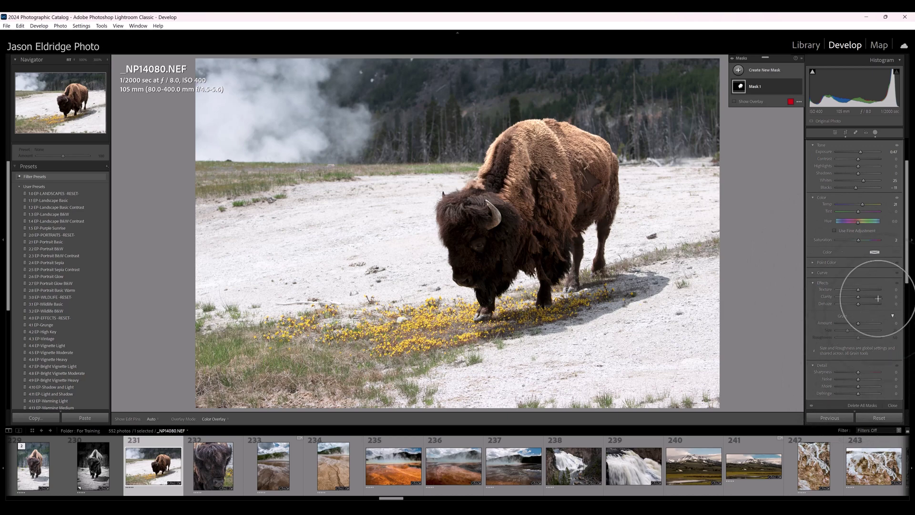
left_click_drag(858, 296, 861, 298)
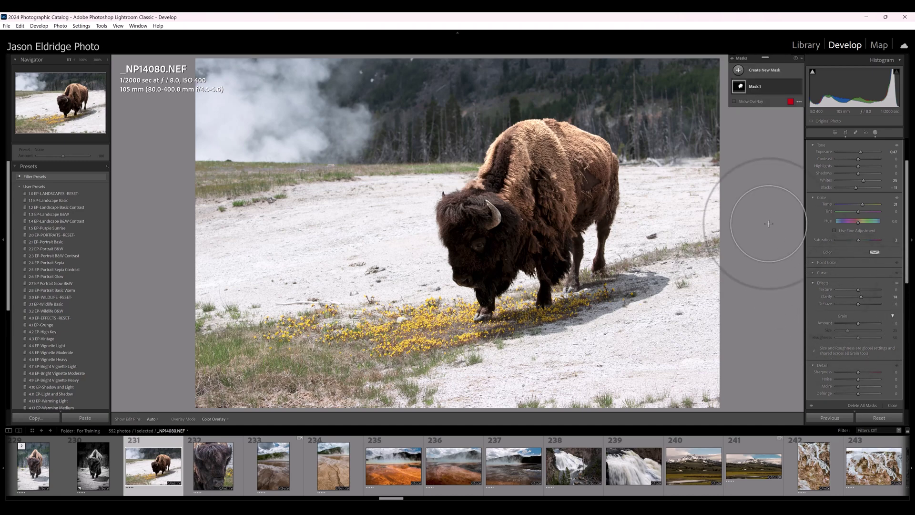
Create a Select Background mask, lower its exposure and blacks, and set its Saturation to 14.
mouse_move(744, 88)
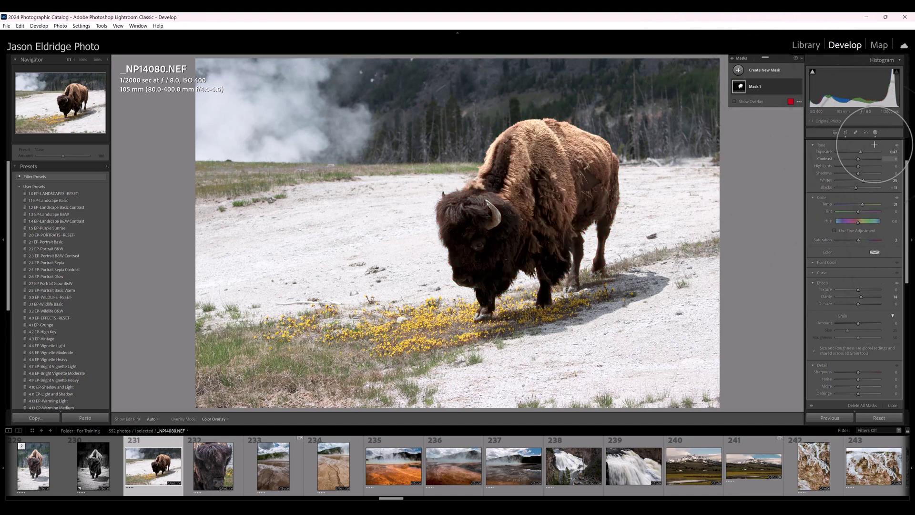
scroll(878, 205, "up", 2)
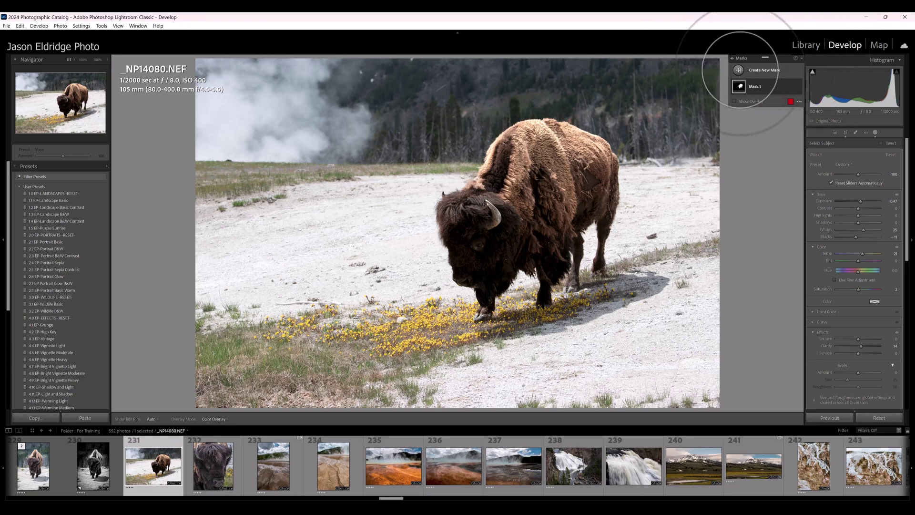
left_click(739, 70)
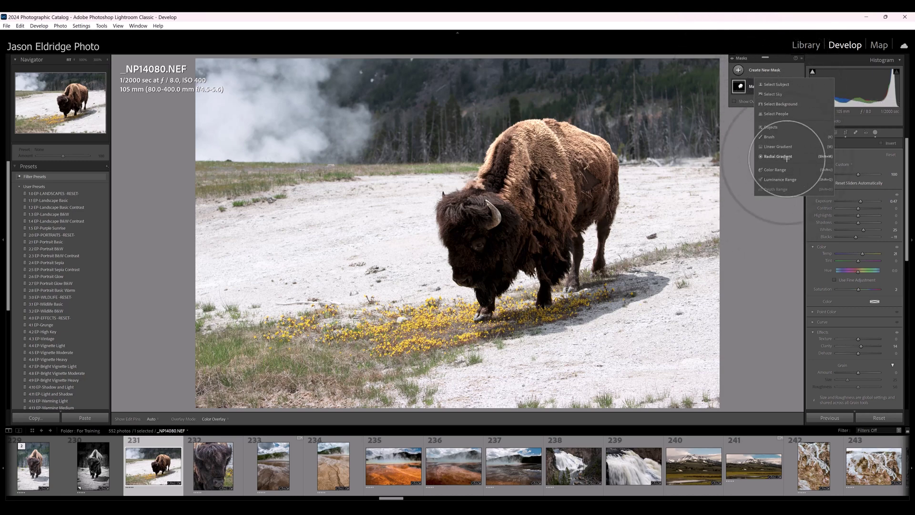
left_click(772, 104)
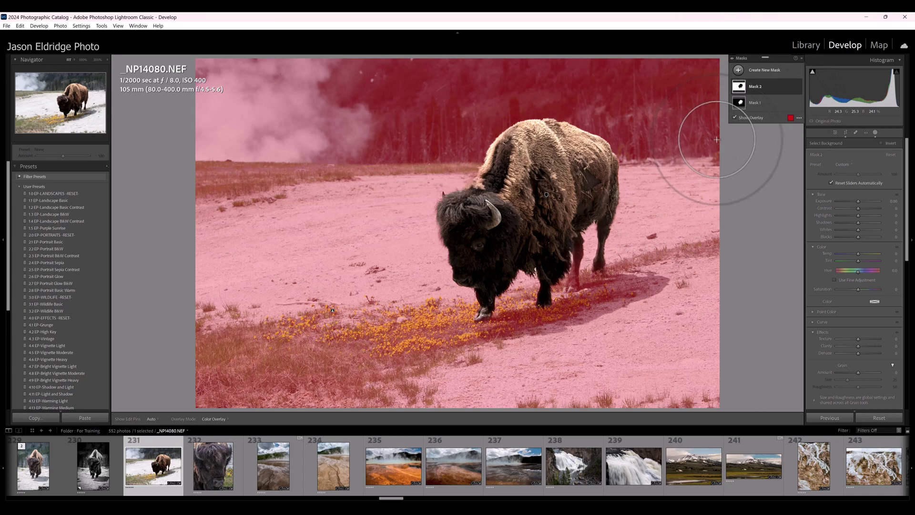
left_click_drag(856, 200, 853, 201)
left_click_drag(857, 236, 853, 237)
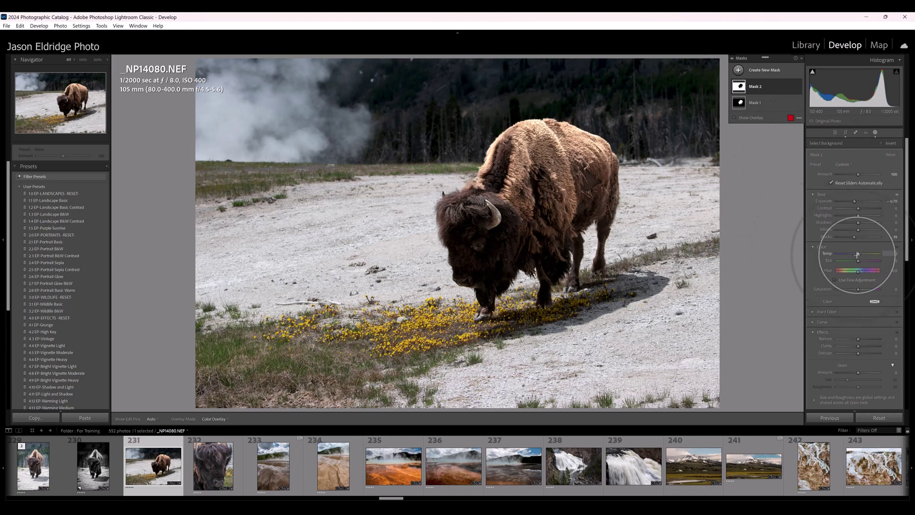
left_click_drag(858, 289, 861, 289)
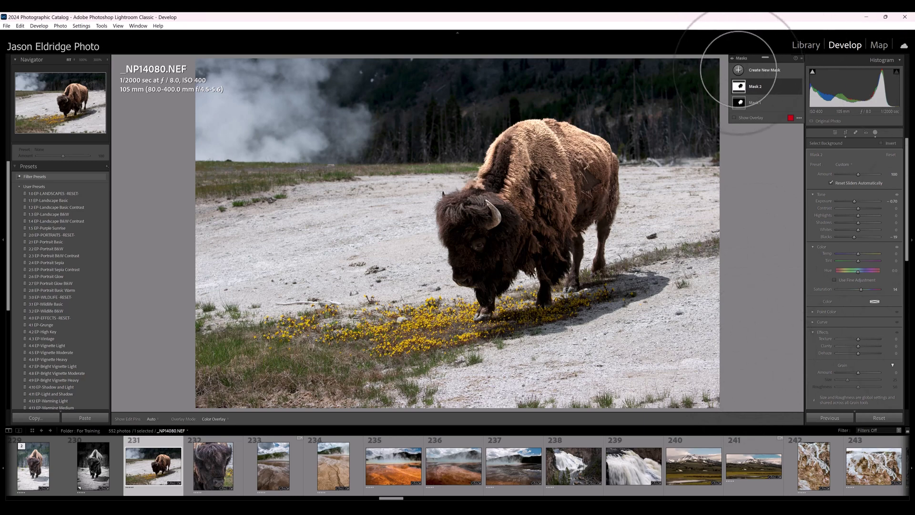
Add a radial gradient mask as a large ellipse centred near the bison's head, covering most of the photo.
left_click(738, 69)
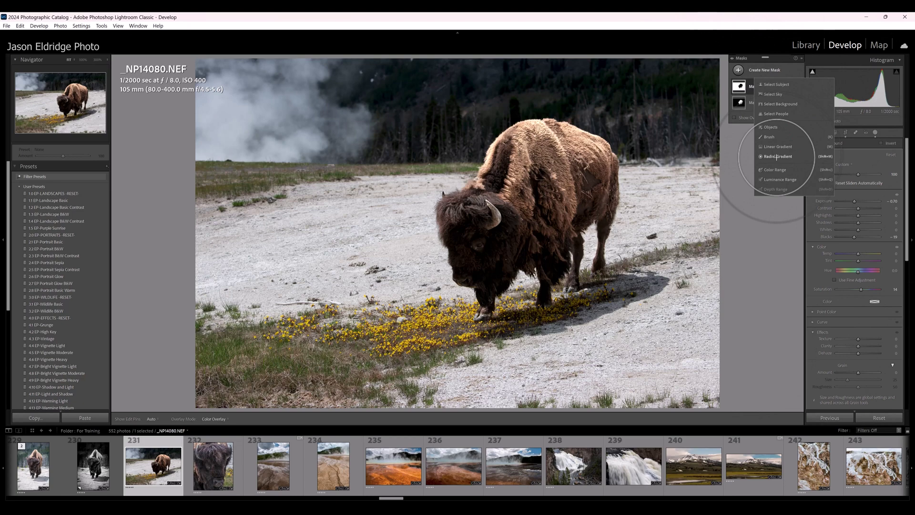
left_click(776, 156)
left_click_drag(467, 221, 817, 453)
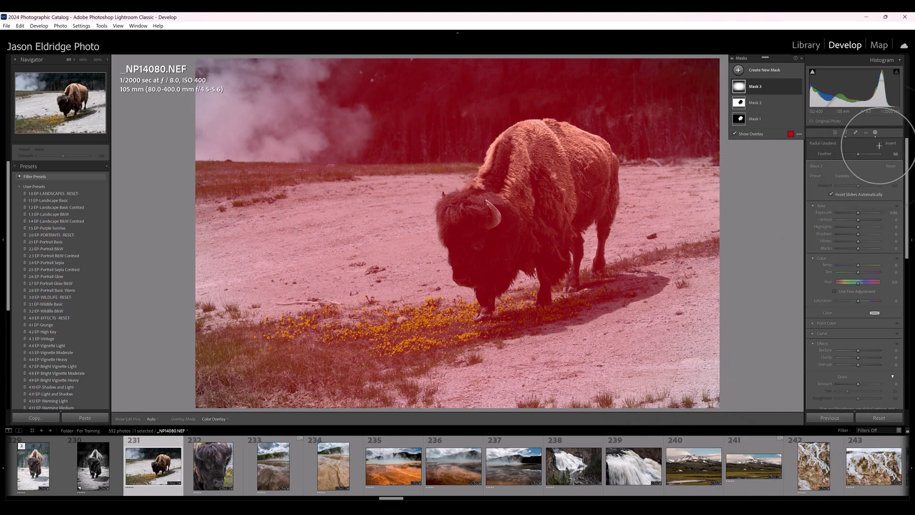
Invert the radial gradient mask and lower its Exposure to about -1 to darken the photo's edges.
left_click(881, 143)
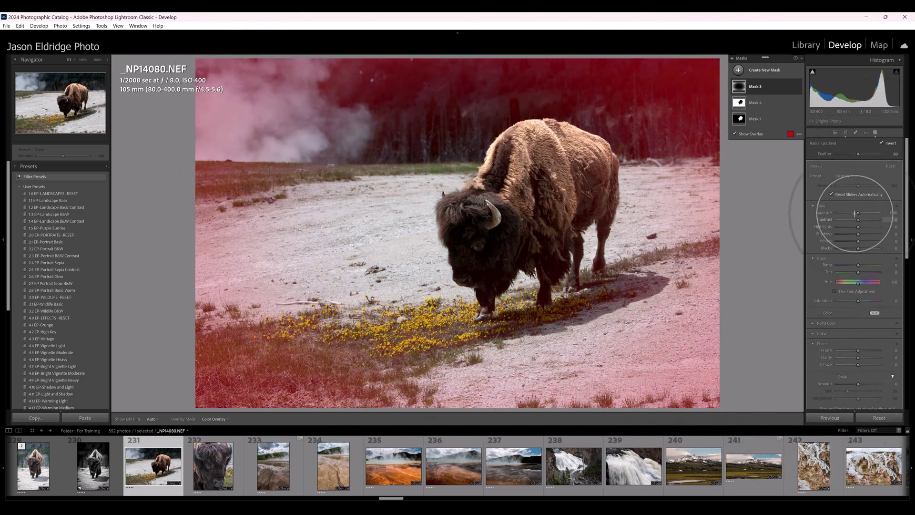
left_click_drag(858, 212, 851, 212)
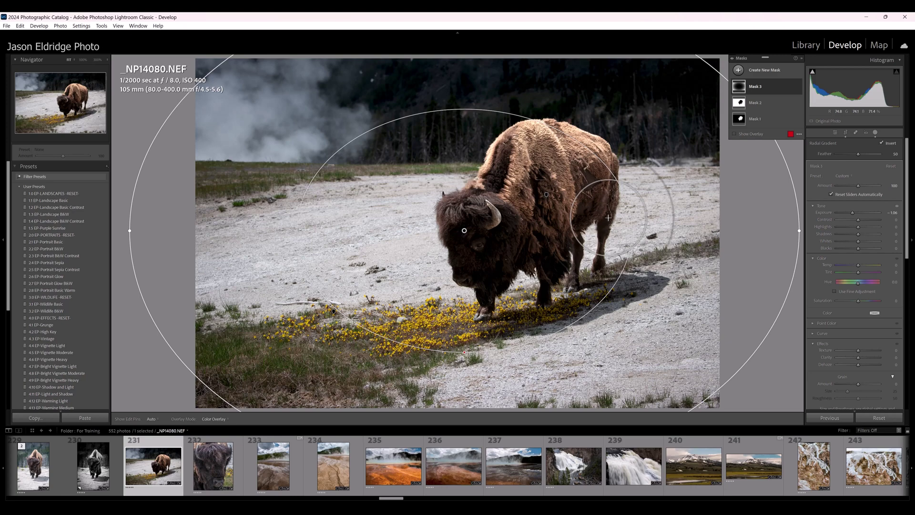
Create another Select Subject mask on the bison and switch its inversion on and off again.
mouse_move(740, 78)
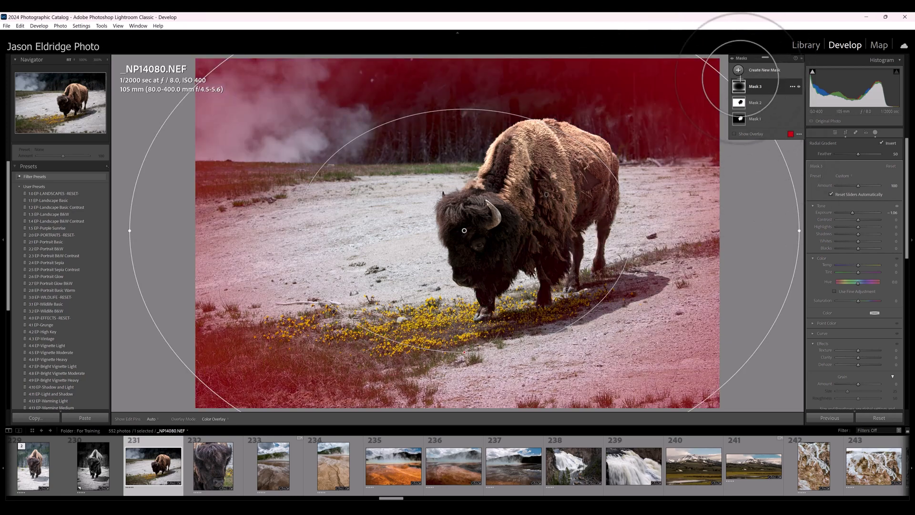
left_click(740, 70)
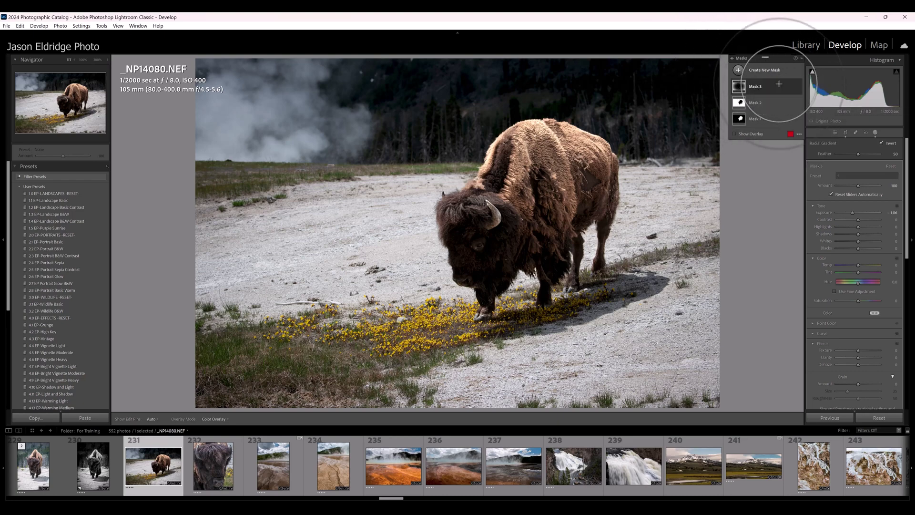
key("shift+w")
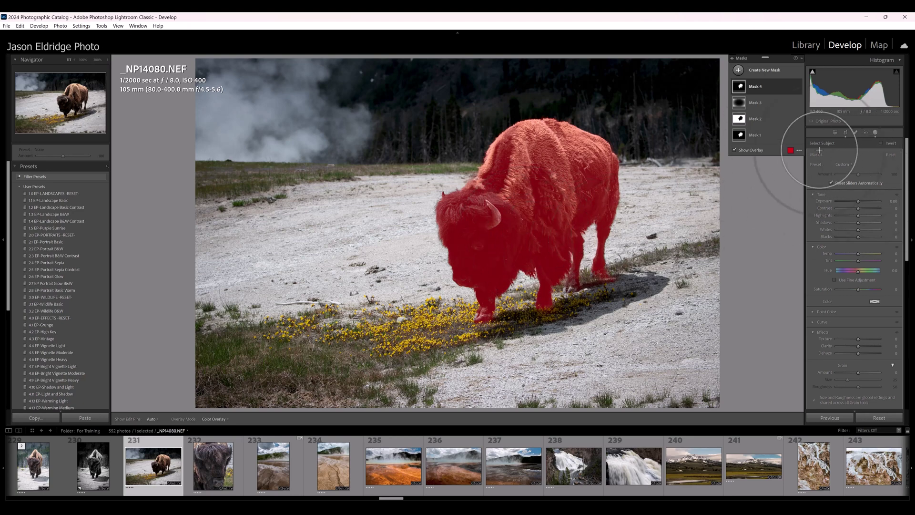
left_click(880, 143)
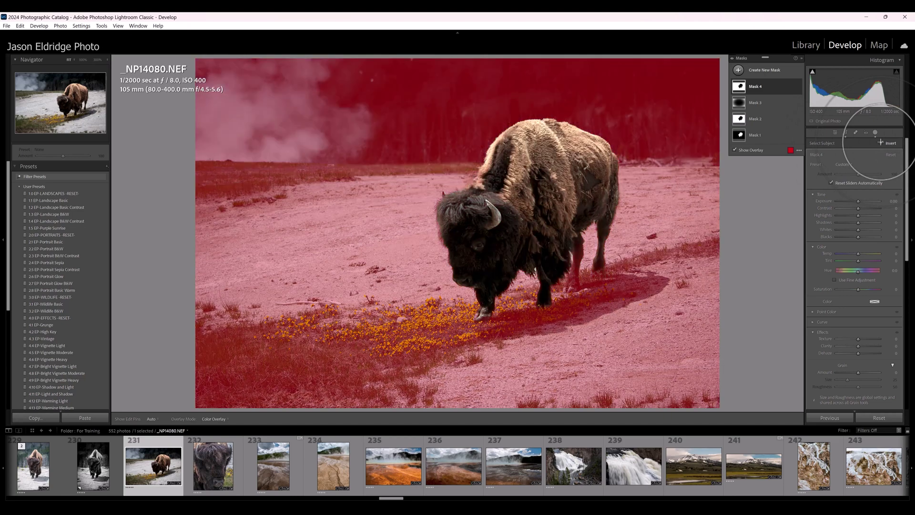
left_click(880, 143)
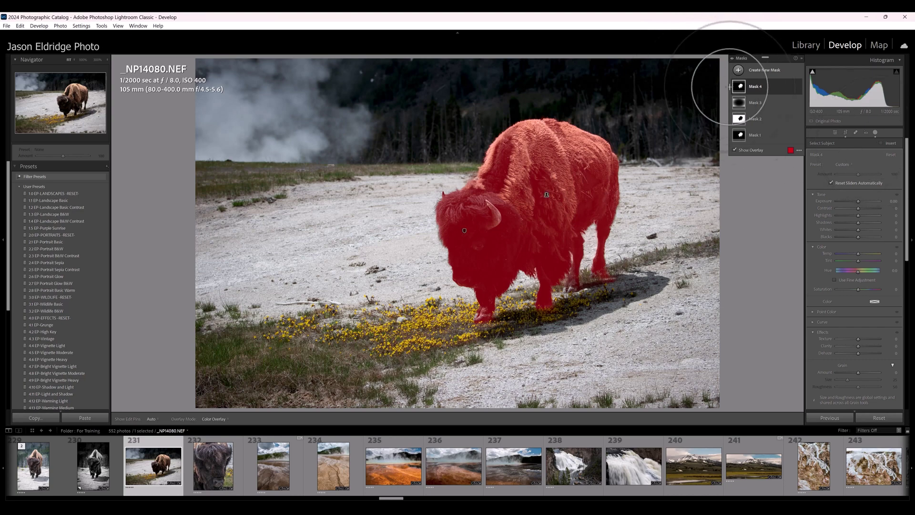
Open the barn photo _NP12635-Edit.psd from the filmstrip.
scroll(362, 456, "up", 3)
scroll(362, 456, "up", 10)
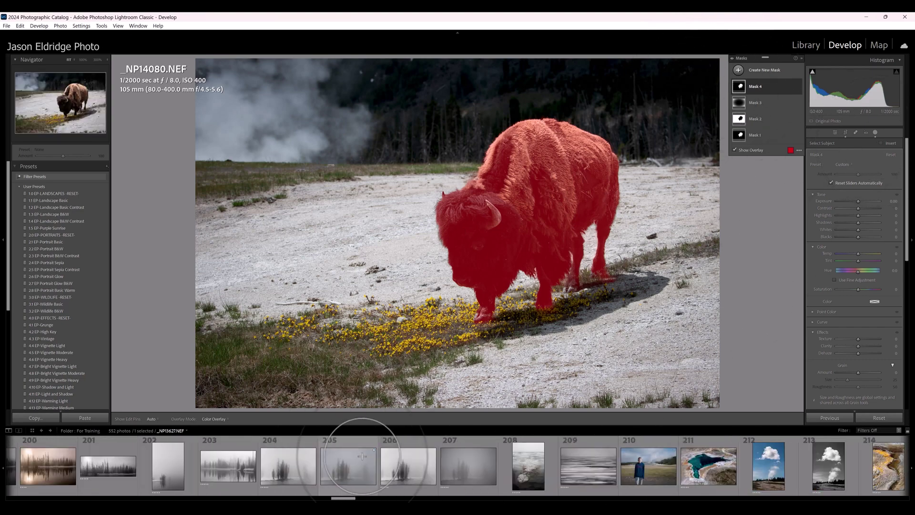
scroll(362, 456, "up", 10)
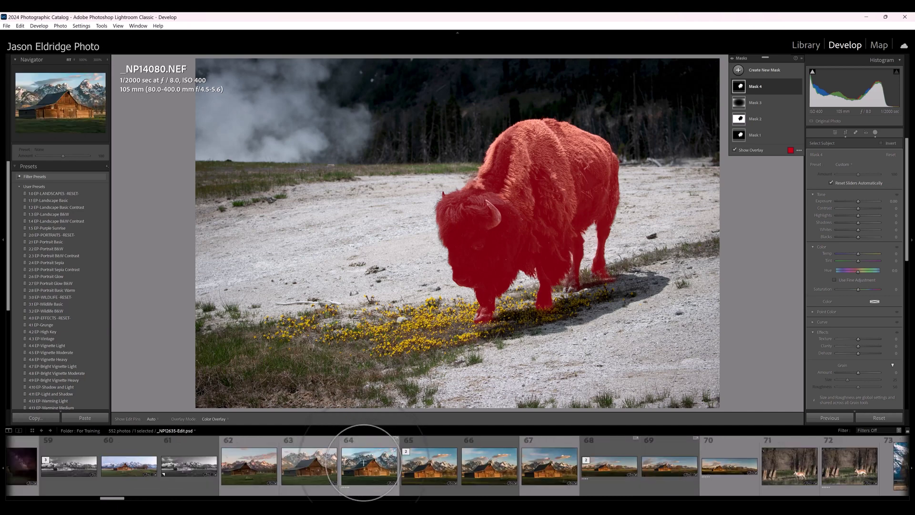
left_click(367, 462)
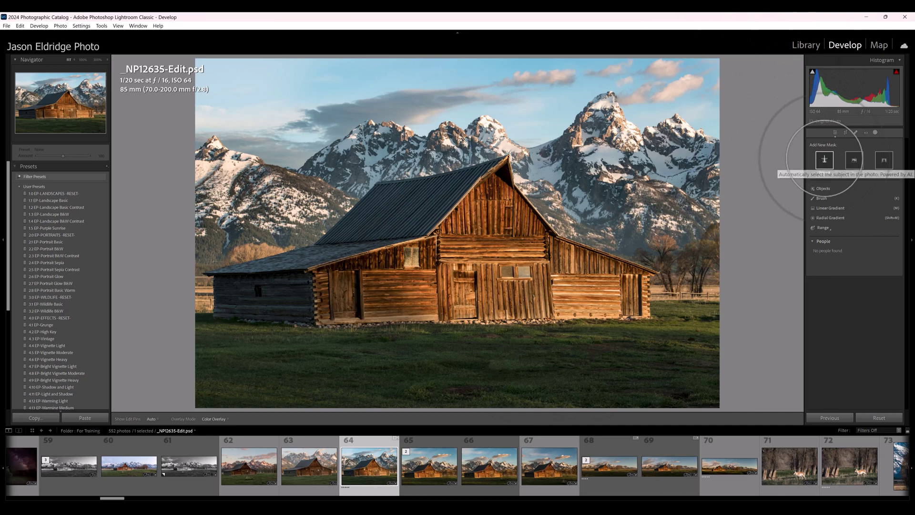
Create a Select Subject mask on the barn and add a brush stroke covering the unselected gable.
left_click(824, 160)
left_click(824, 160)
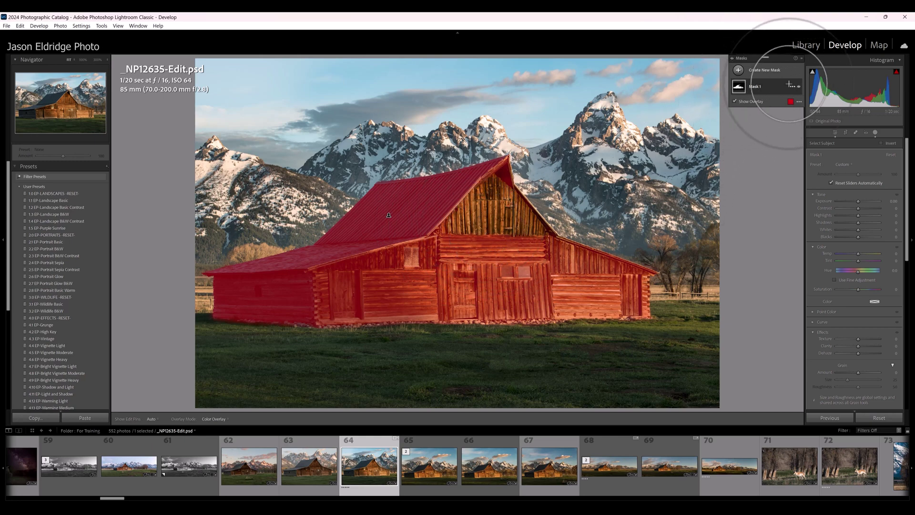
left_click(790, 85)
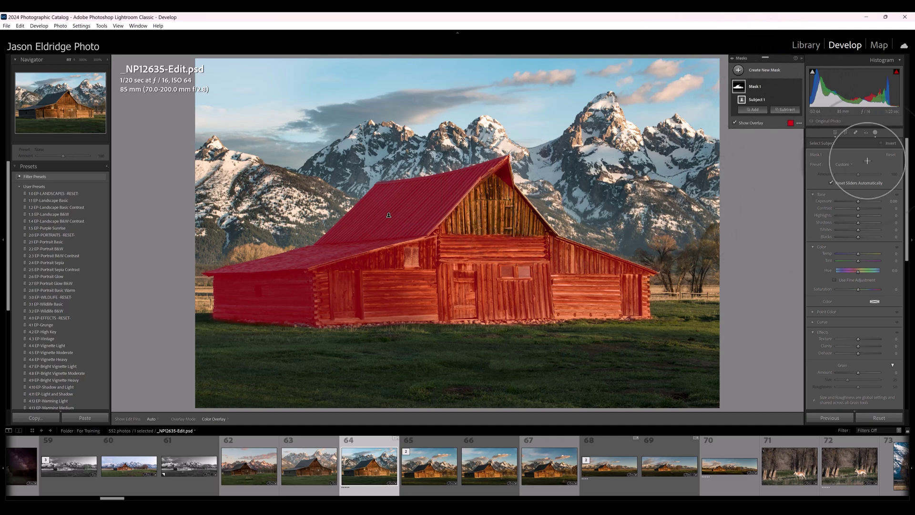
left_click(753, 109)
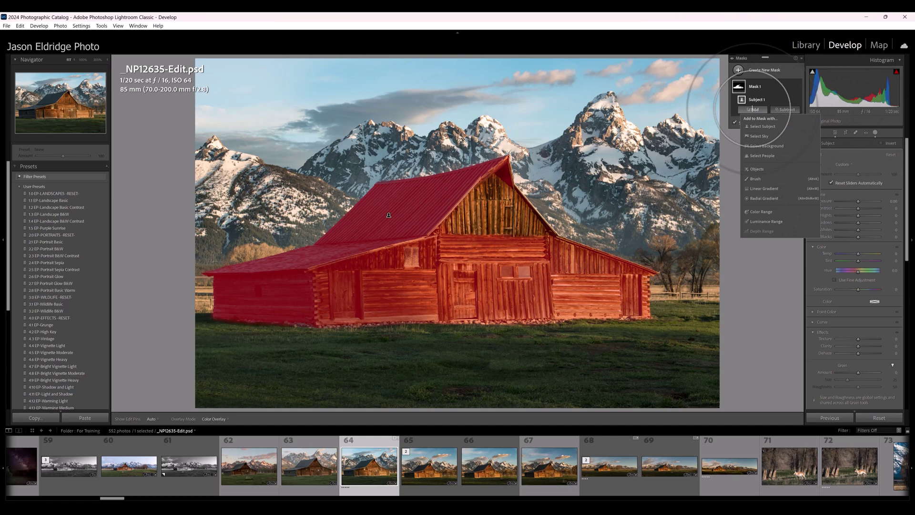
left_click(754, 178)
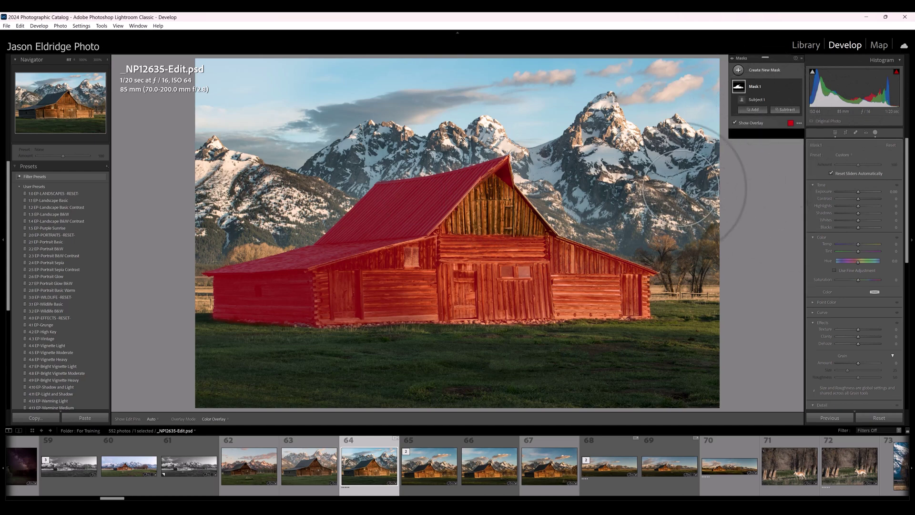
mouse_move(449, 225)
left_mouse_down()
mouse_move(481, 189)
mouse_move(539, 253)
mouse_move(475, 234)
left_mouse_up()
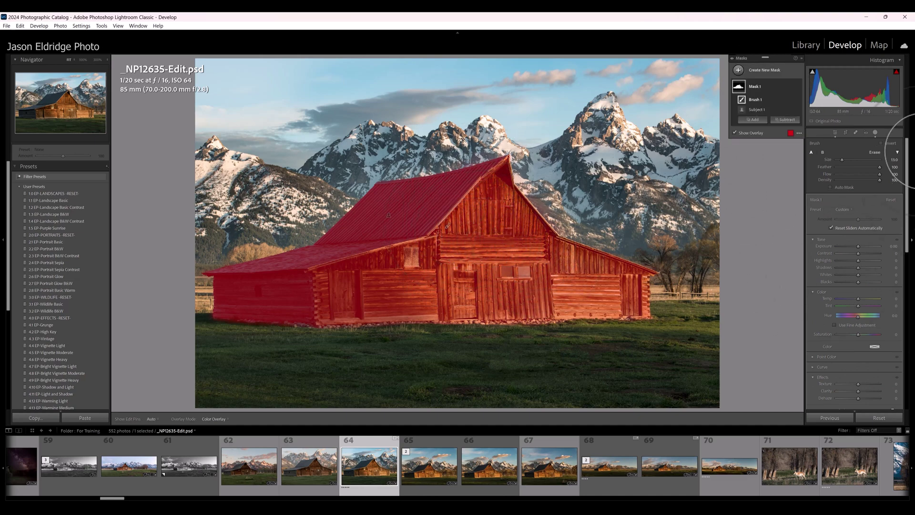
Invert and restore the Brush 1 component, and do the same with the Subject 1 component.
left_click(880, 143)
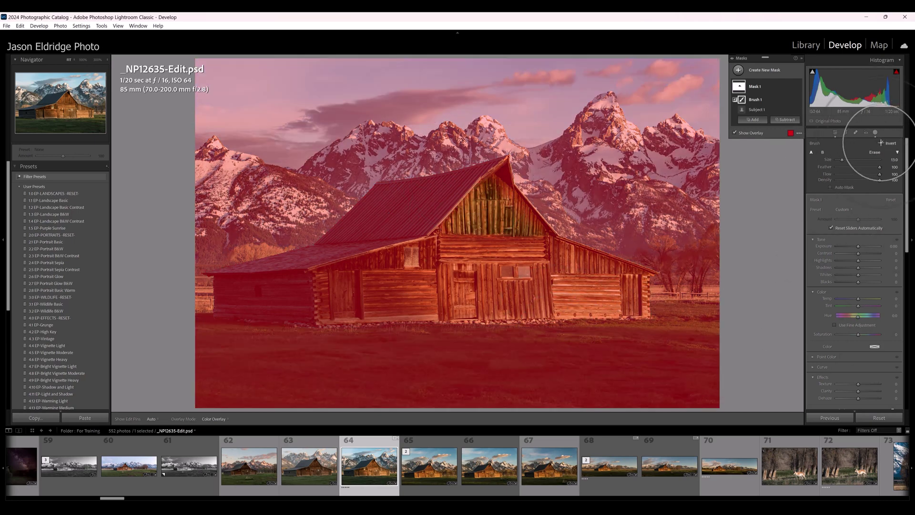
left_click(879, 143)
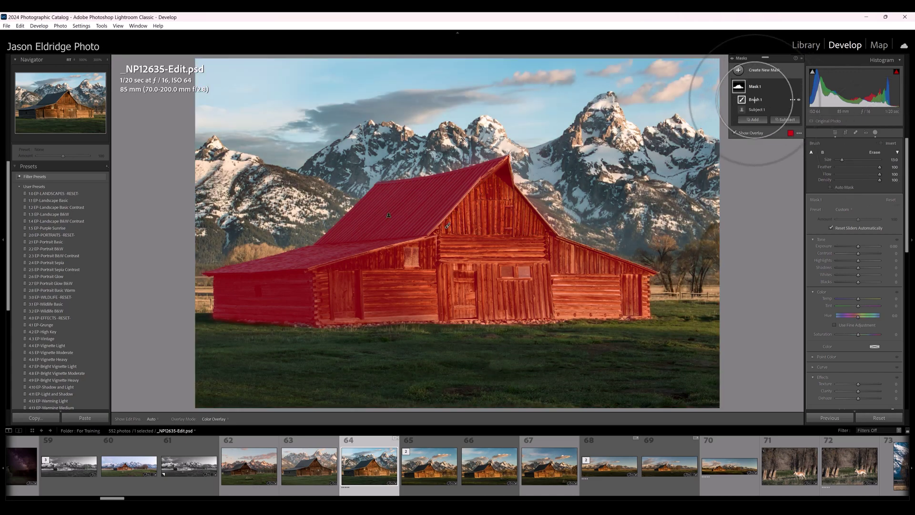
left_click(755, 109)
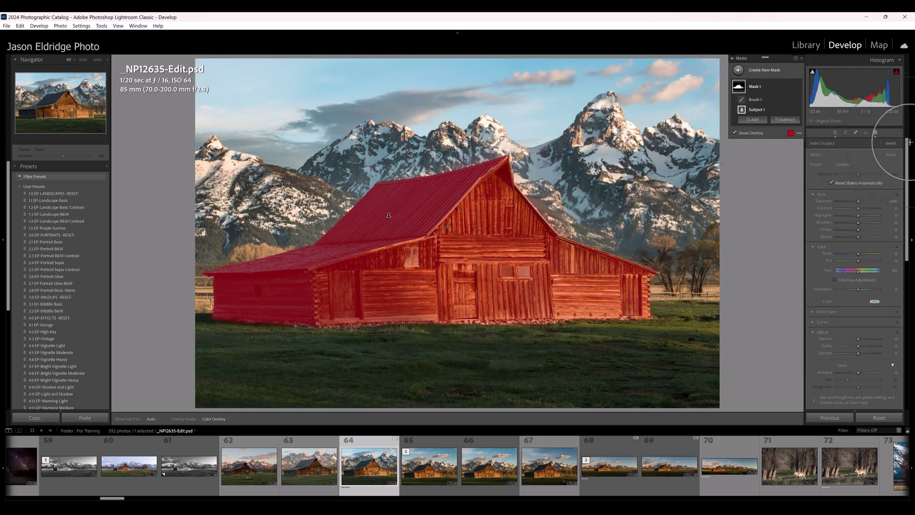
left_click(880, 143)
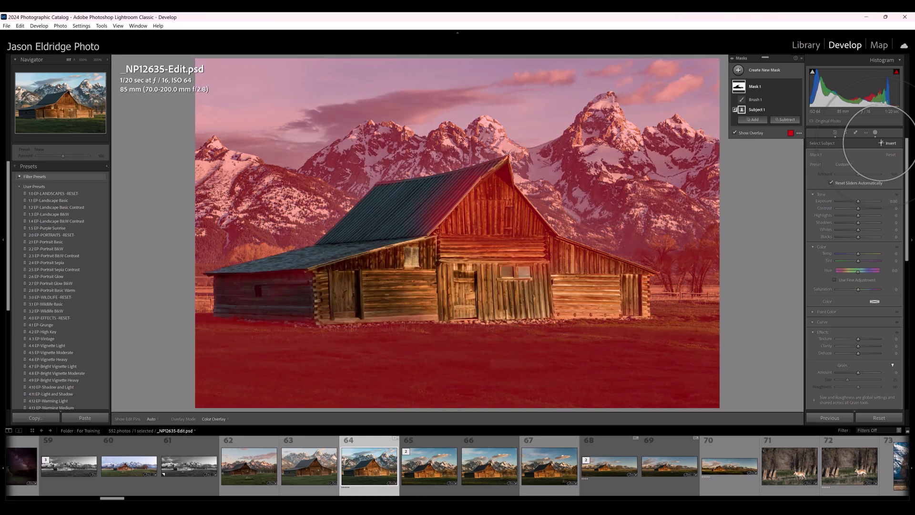
left_click(881, 143)
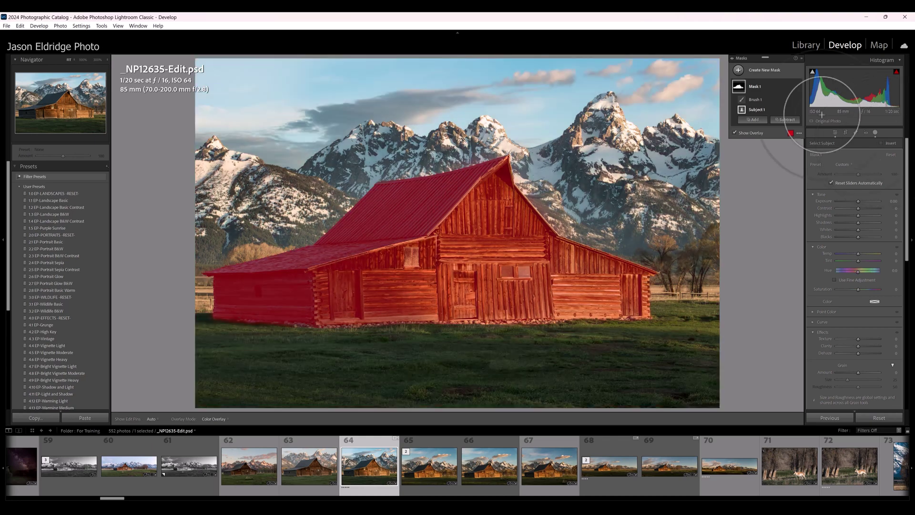
Invert the Subject 1 component of the barn mask, keeping the mask's name.
left_click(762, 99)
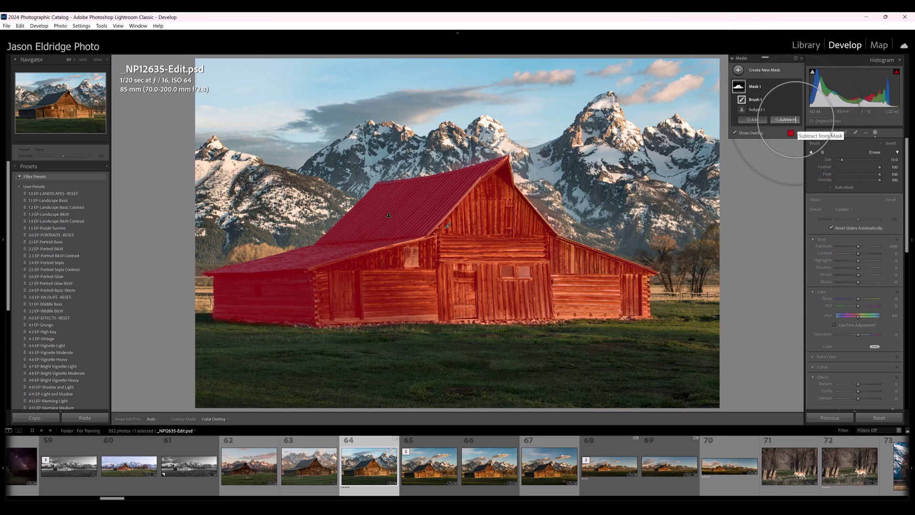
left_click(753, 108)
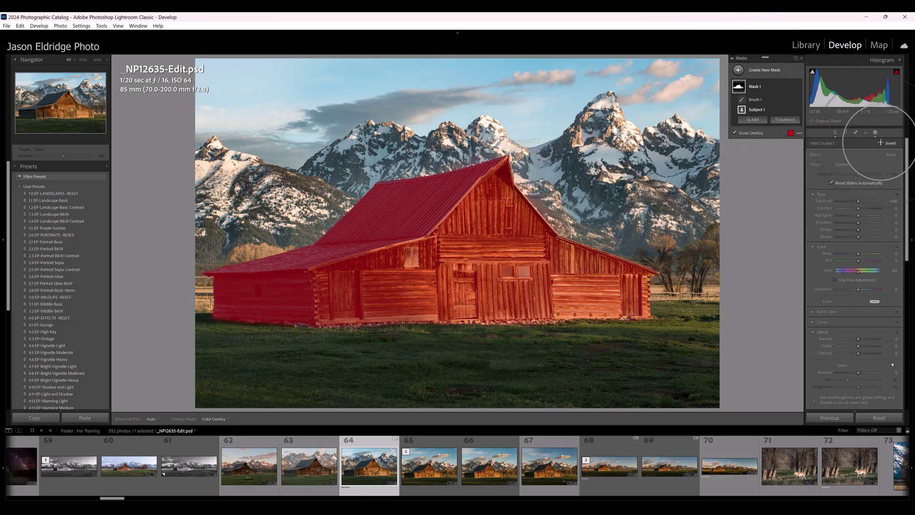
left_click(880, 142)
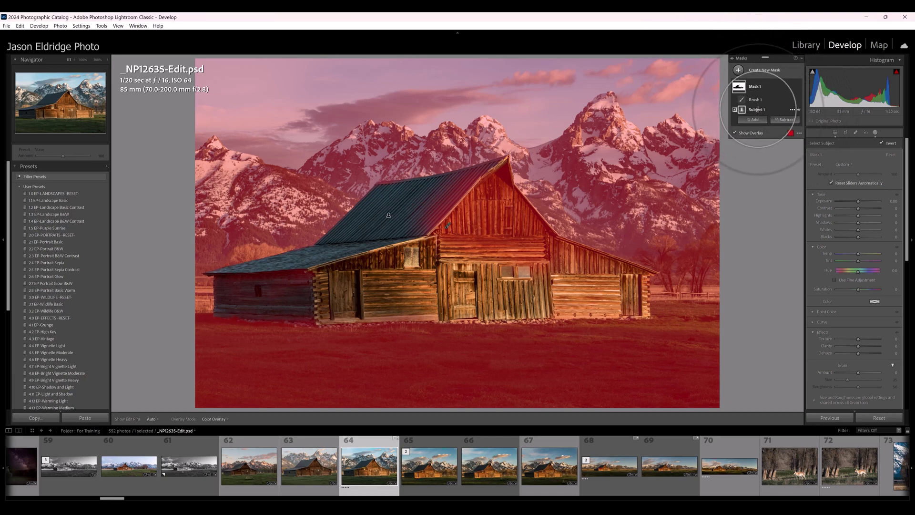
double_click(755, 86)
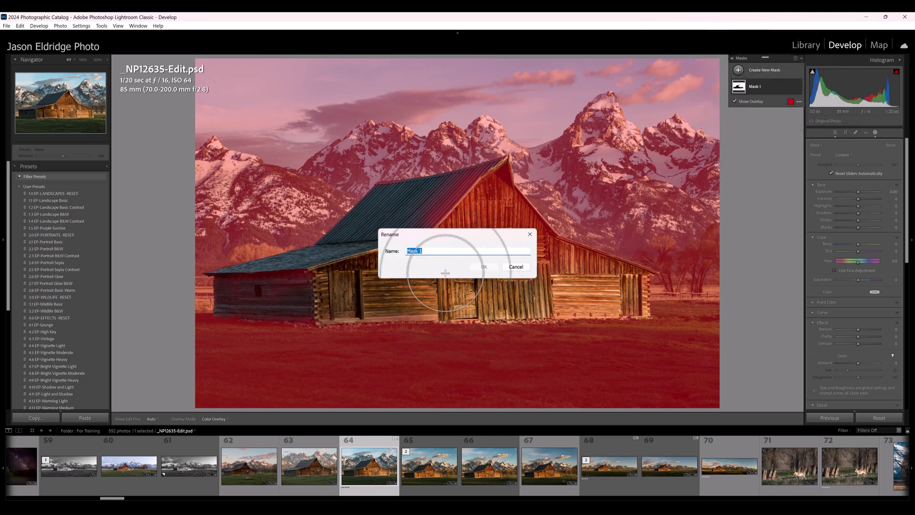
left_click(515, 267)
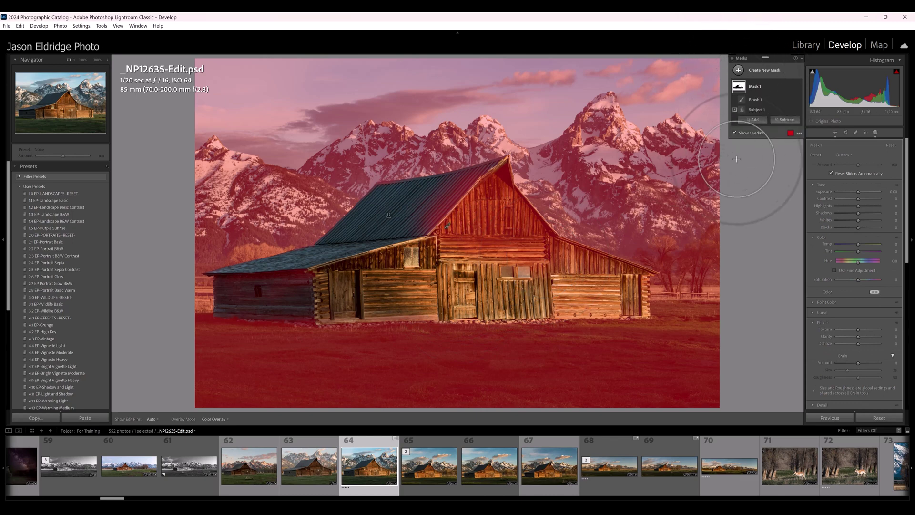
Subtract the barn's gable from the mask with a brush.
left_click(784, 120)
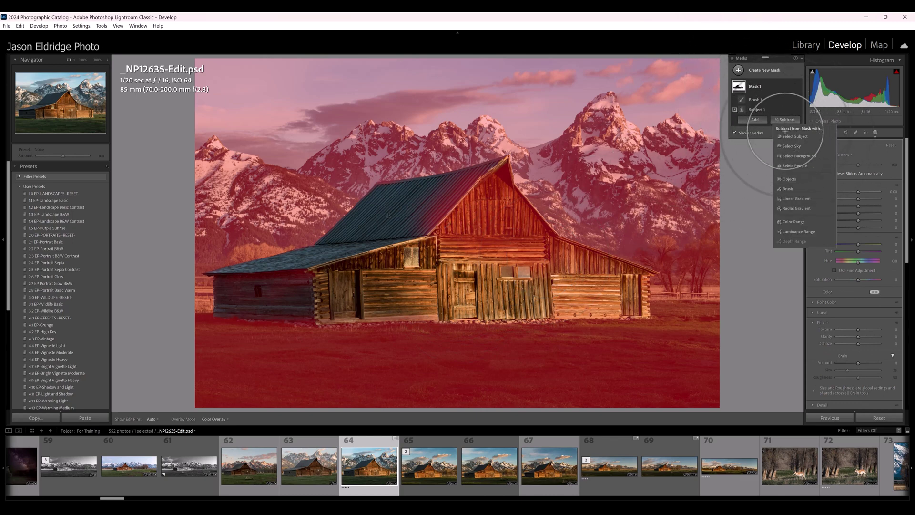
left_click(787, 189)
mouse_move(445, 230)
left_mouse_down()
mouse_move(482, 223)
mouse_move(468, 194)
mouse_move(489, 192)
mouse_move(532, 244)
left_mouse_up()
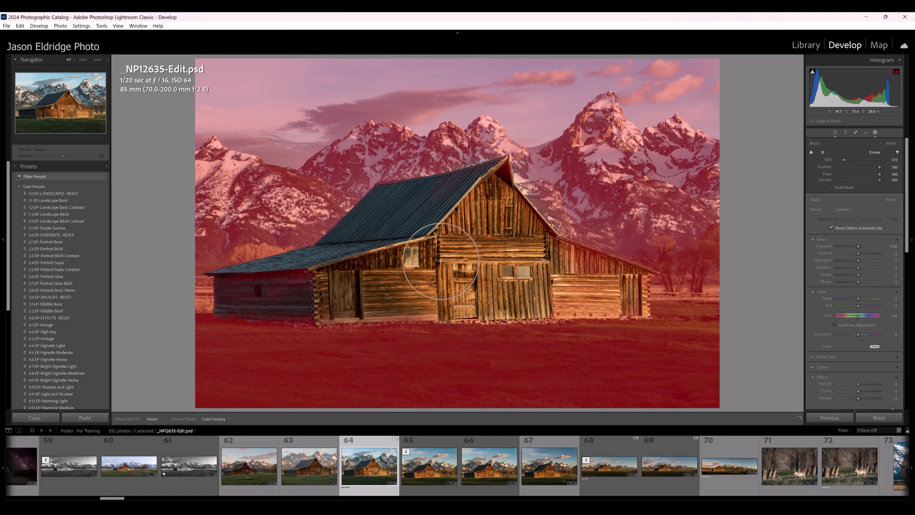
Try a lower exposure on the barn mask, reset it and delete the mask.
left_click(856, 245)
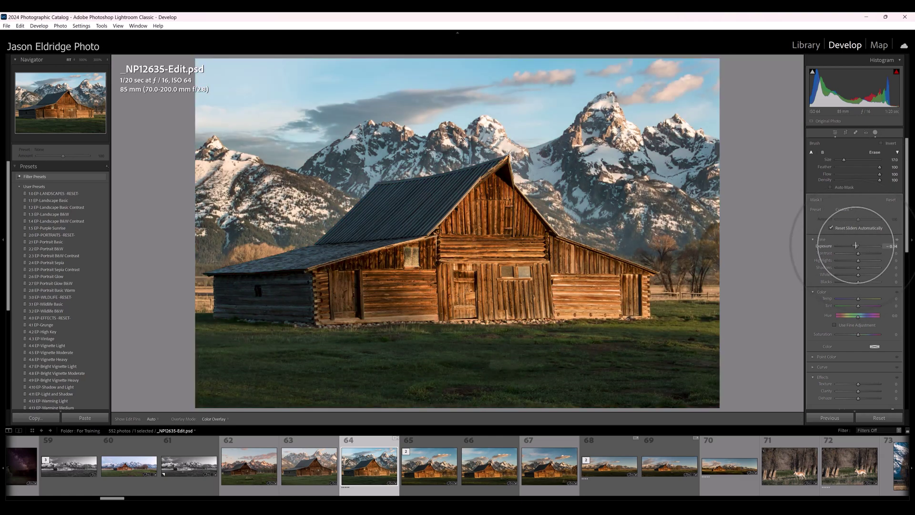
double_click(824, 245)
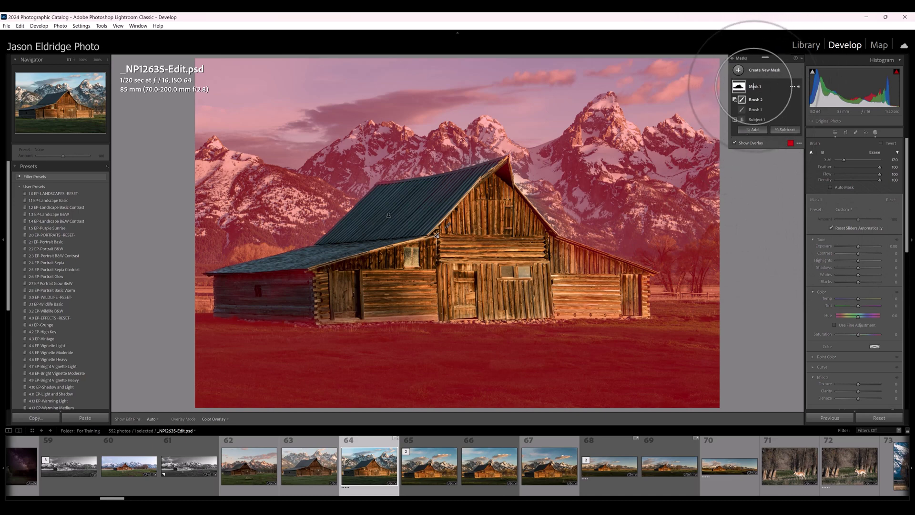
left_click(754, 87)
key("Delete")
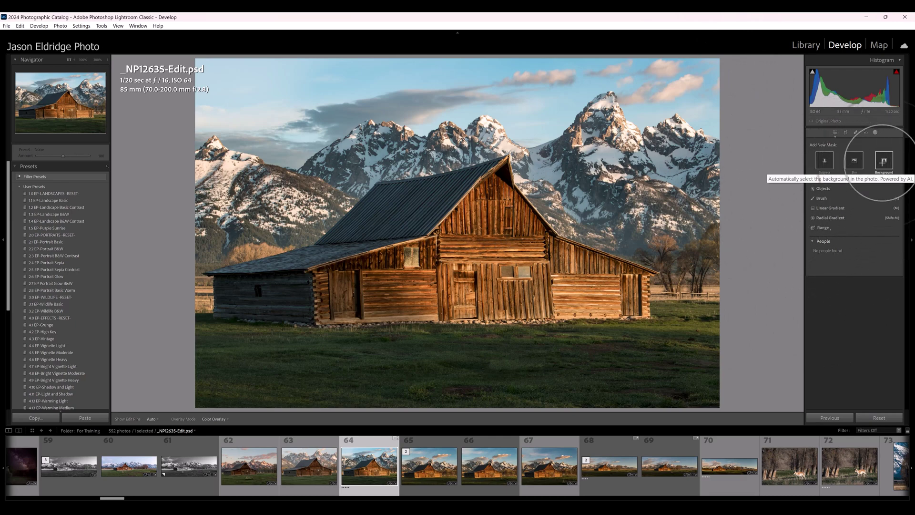
Create an Objects mask by brushing over the whole barn and switch its inversion on and off again.
left_click(826, 188)
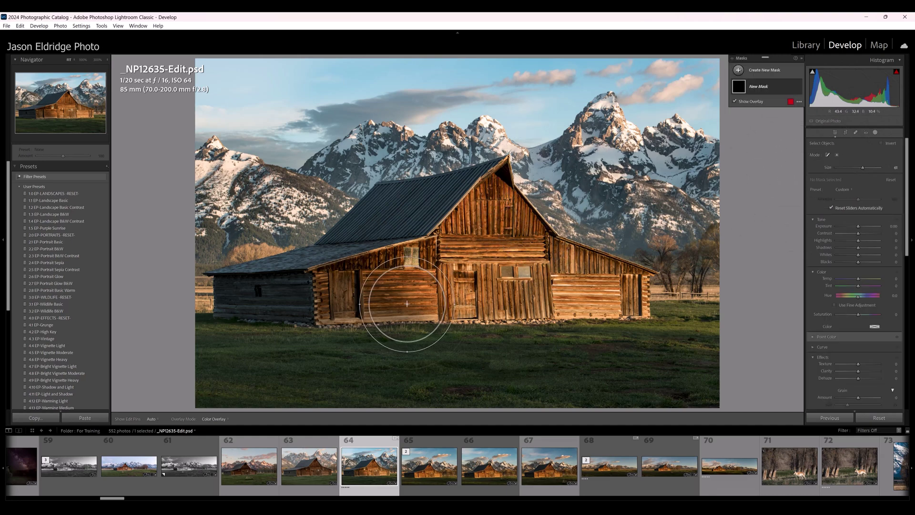
scroll(222, 296, "down", 3)
mouse_move(222, 296)
left_mouse_down()
mouse_move(285, 276)
mouse_move(396, 206)
mouse_move(486, 184)
mouse_move(499, 220)
mouse_move(633, 292)
mouse_move(294, 302)
mouse_move(394, 261)
mouse_move(469, 255)
mouse_move(519, 264)
left_mouse_up()
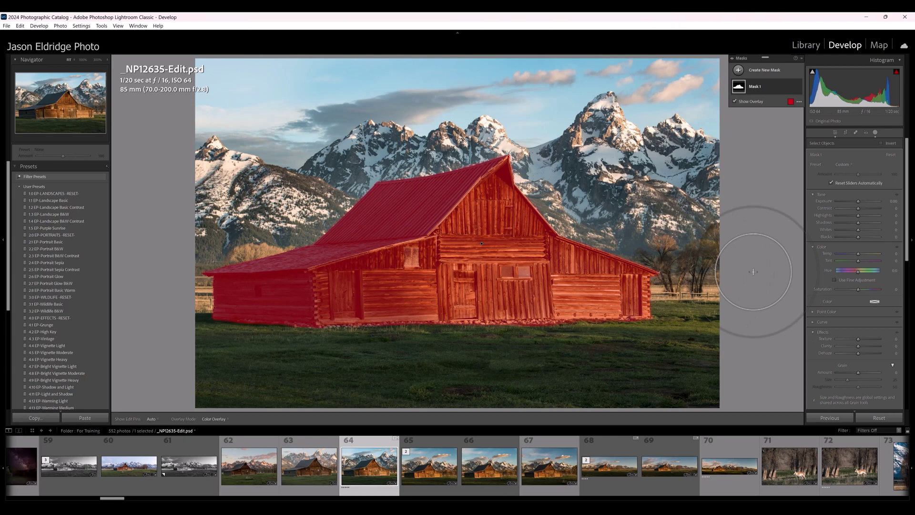
left_click(882, 142)
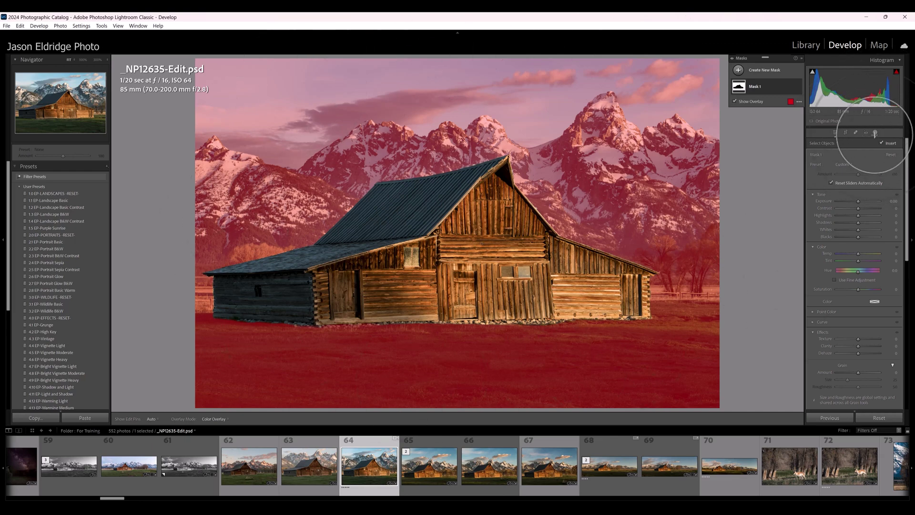
left_click(882, 142)
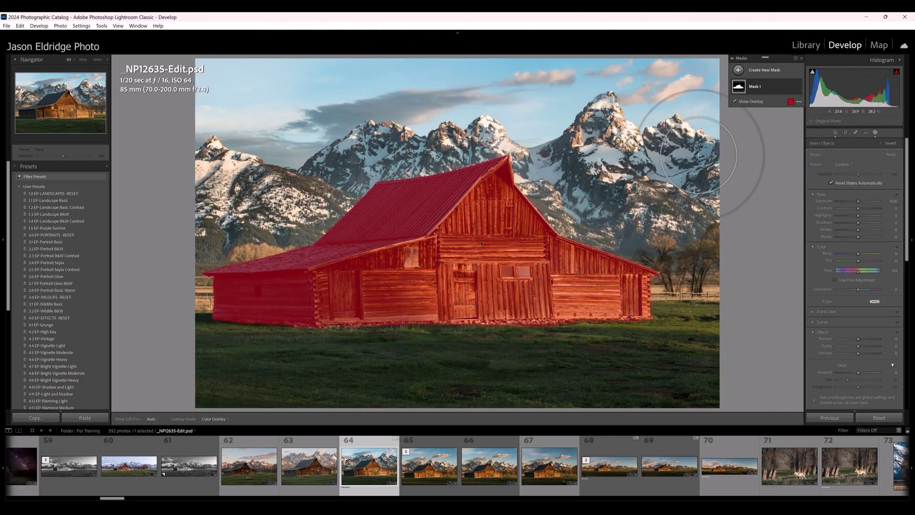
mouse_move(754, 86)
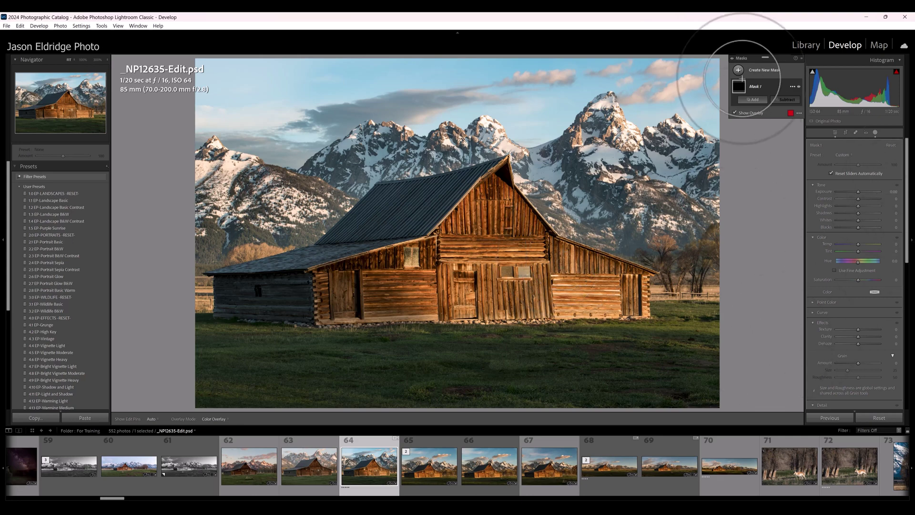
Delete the emptied mask from the barn photo.
left_click(754, 86)
left_click(755, 87)
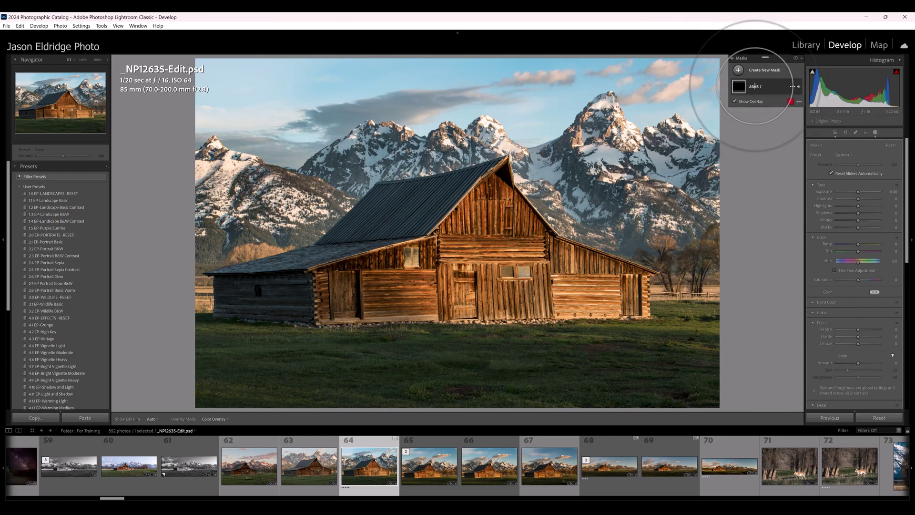
key("Delete")
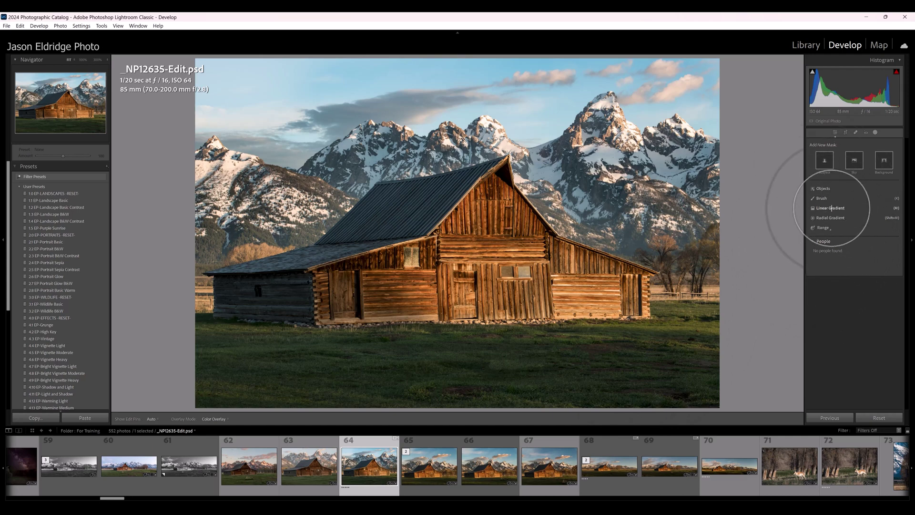
Try a linear gradient from the mountain peaks down to the barn's base with exposure −0.25, and delete its mask.
left_click(858, 208)
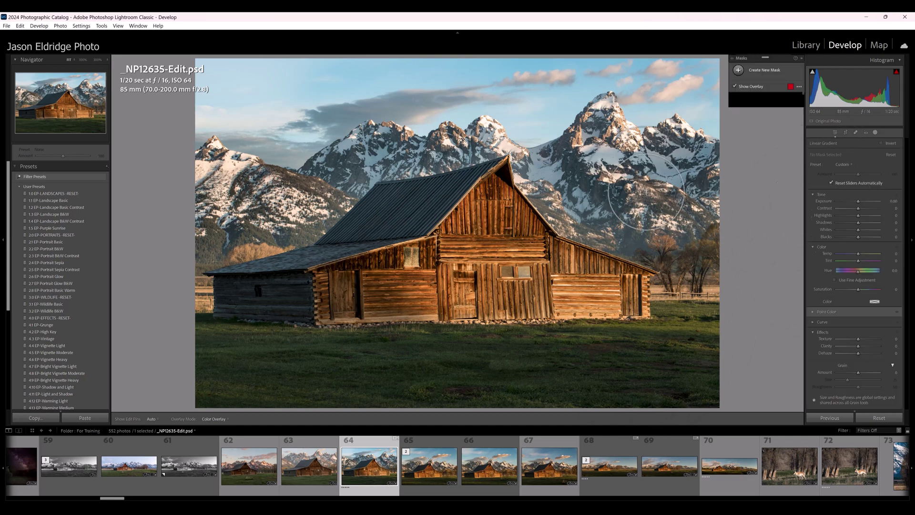
left_click_drag(497, 140, 498, 334)
left_click_drag(857, 201, 860, 201)
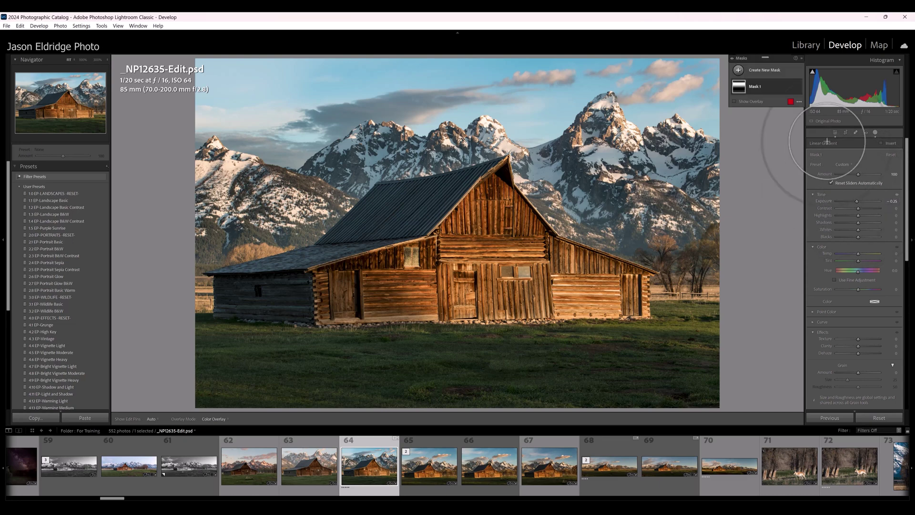
left_click(756, 86)
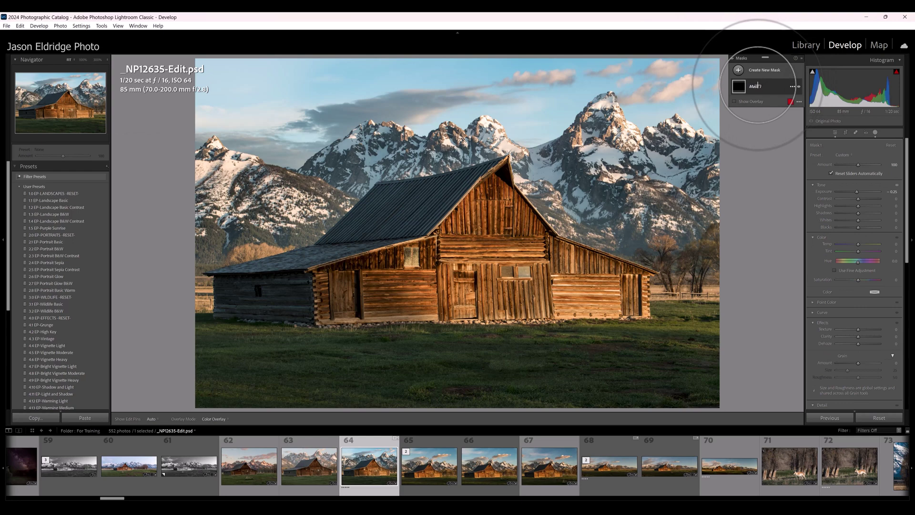
key("Delete")
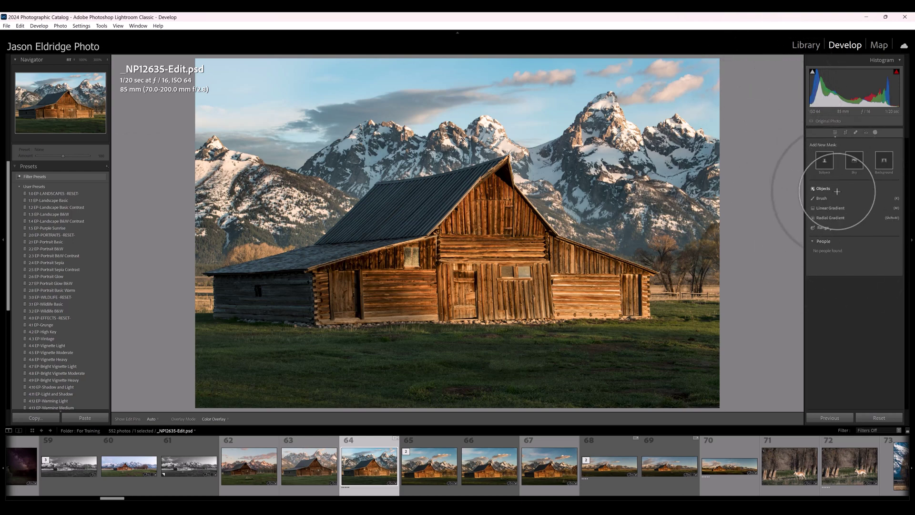
Create a Color Range mask sampled from the grass beside the barn and set its Refine value to 35.
left_click(836, 229)
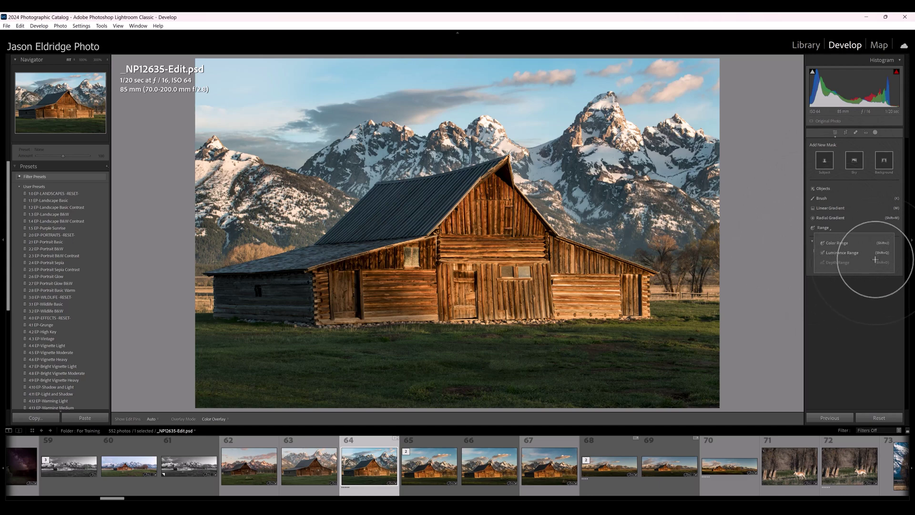
left_click(840, 244)
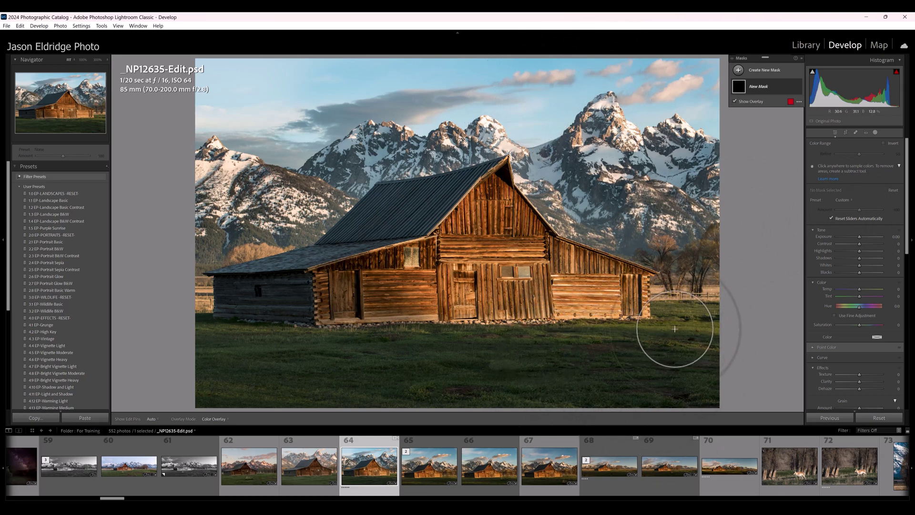
left_click(674, 328)
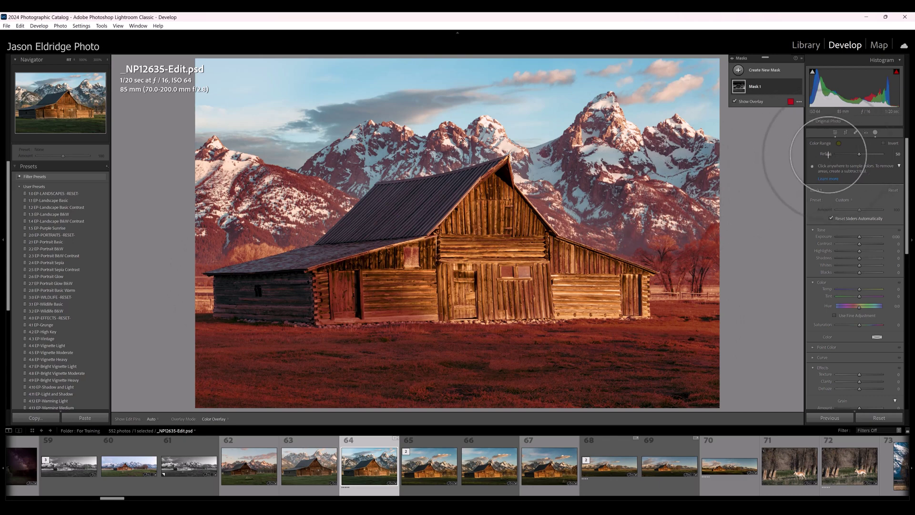
mouse_move(859, 153)
left_mouse_down()
mouse_move(880, 154)
mouse_move(846, 166)
left_mouse_up()
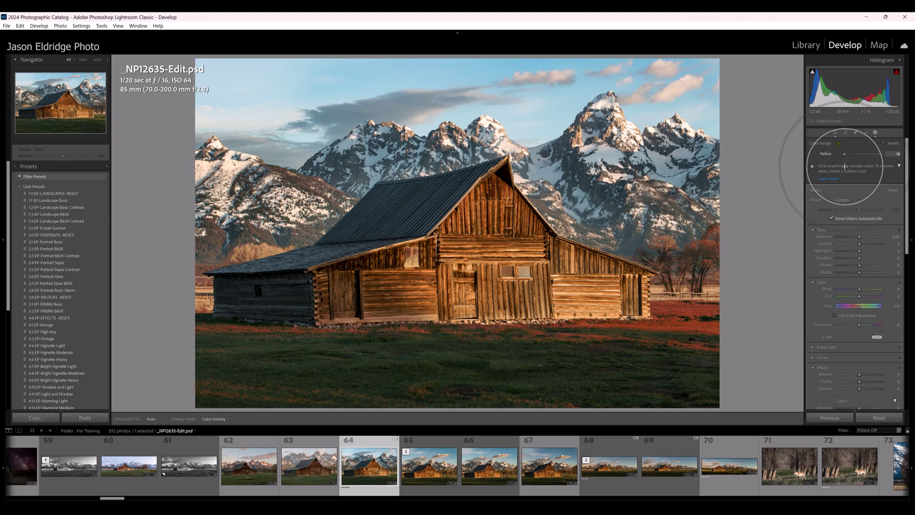
left_click_drag(848, 167, 852, 166)
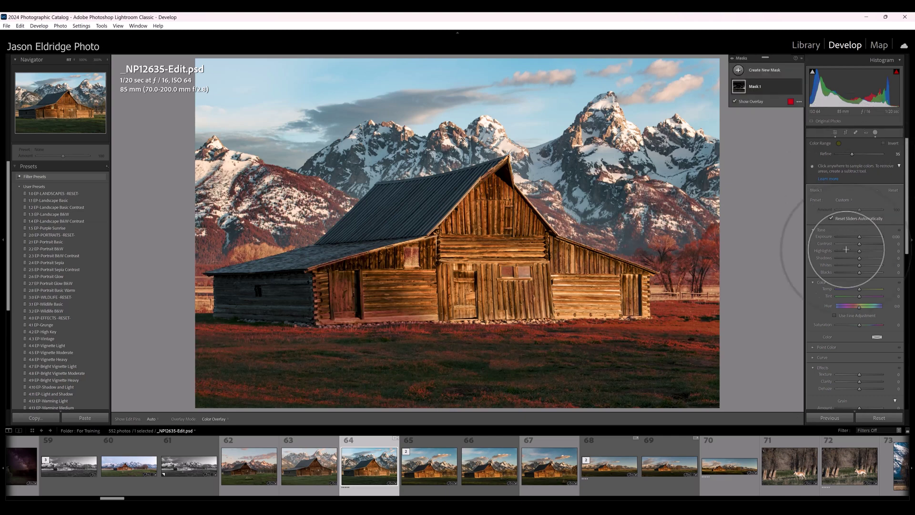
Try lower blacks and an exposure of 0.41 on the grass color mask, and delete the mask.
left_click_drag(859, 272, 854, 273)
left_click_drag(859, 236, 861, 237)
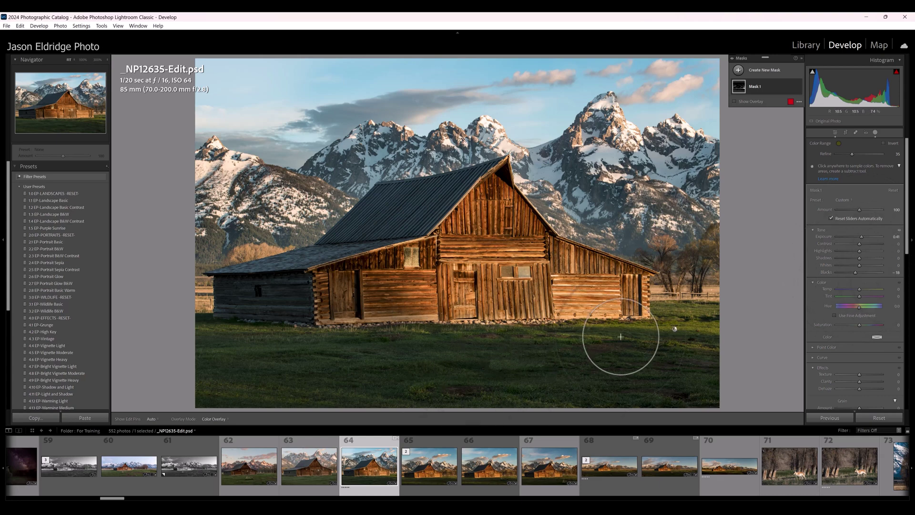
mouse_move(743, 85)
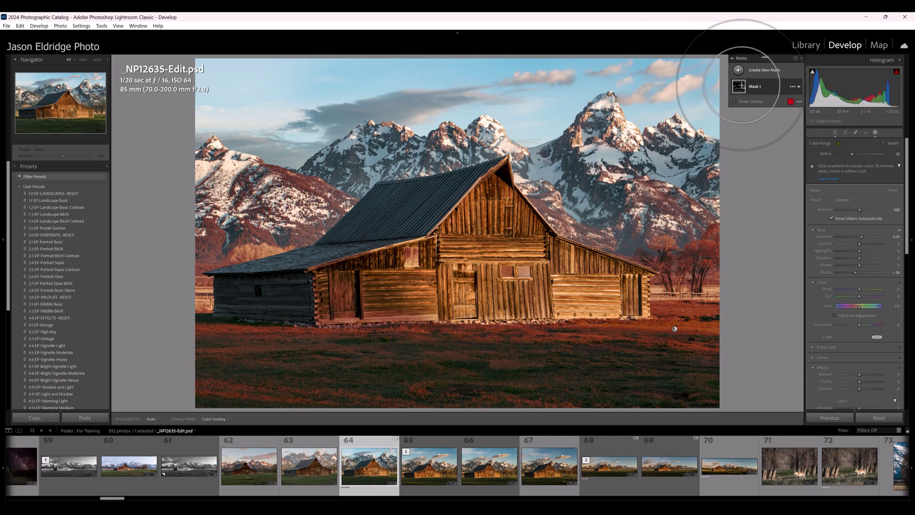
key("Delete")
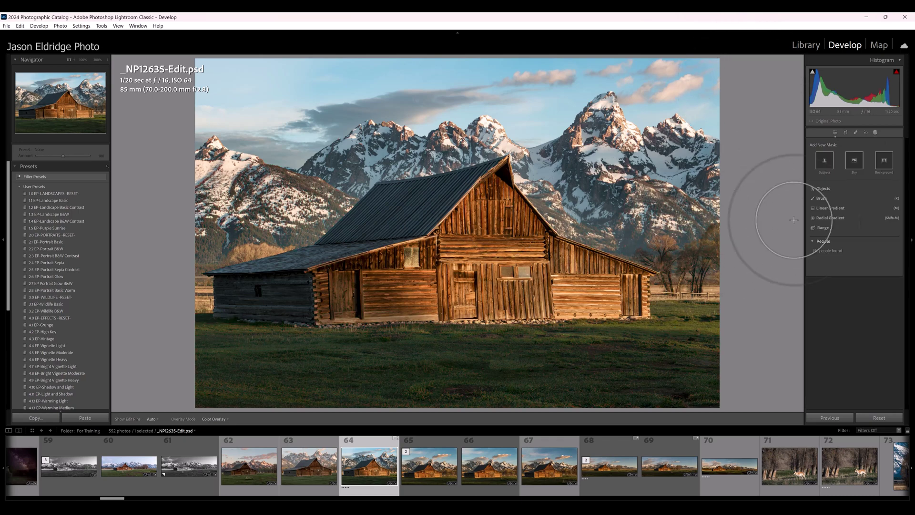
Create a Luminance Range mask sampled from the pink cloud above the mountains and narrow its range towards the brightest tones.
left_click(827, 228)
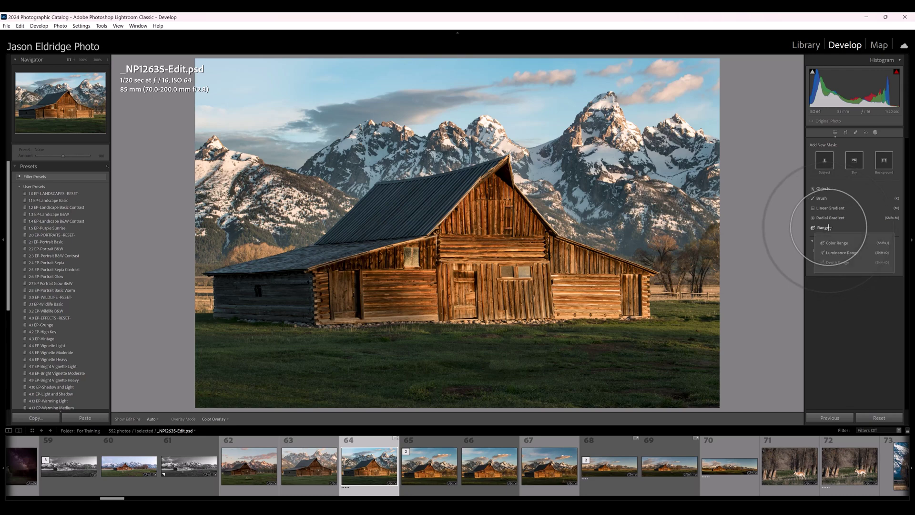
left_click(836, 253)
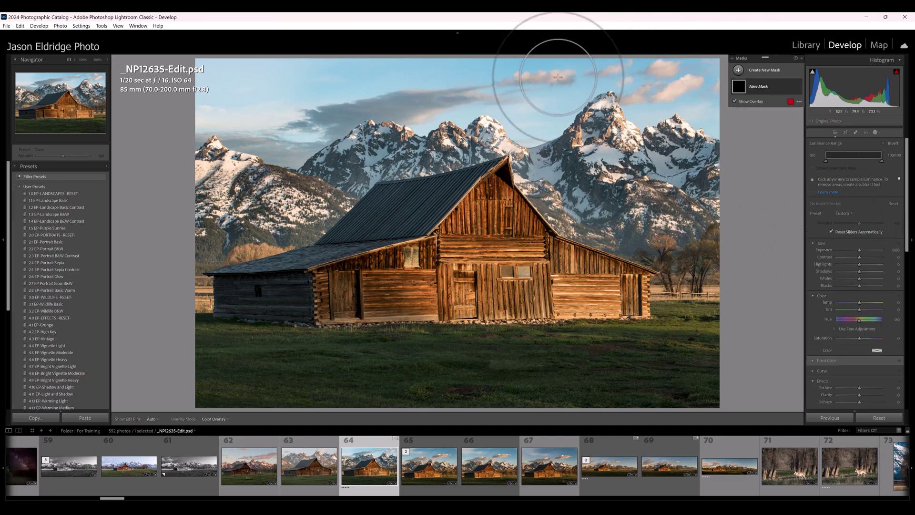
left_click(557, 76)
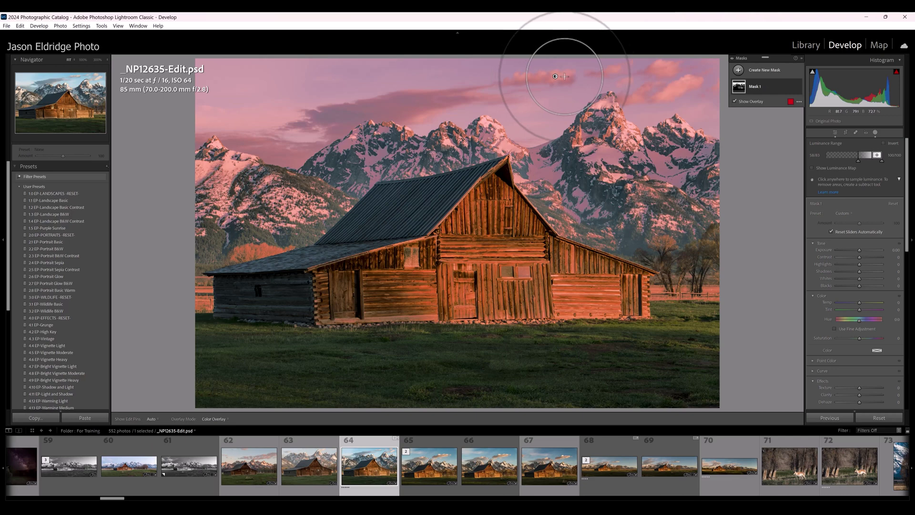
mouse_move(857, 160)
left_mouse_down()
mouse_move(848, 161)
mouse_move(872, 161)
mouse_move(864, 161)
left_mouse_up()
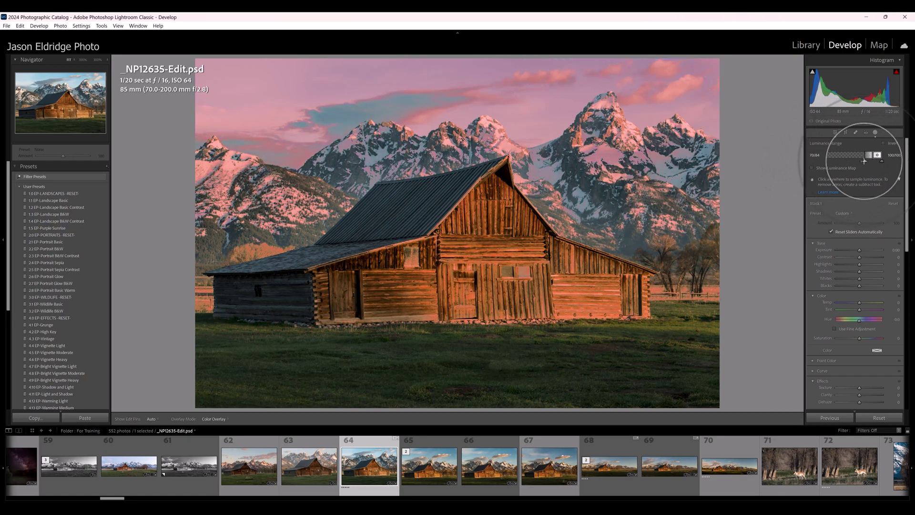
mouse_move(863, 161)
left_mouse_down()
mouse_move(881, 161)
mouse_move(869, 155)
left_mouse_up()
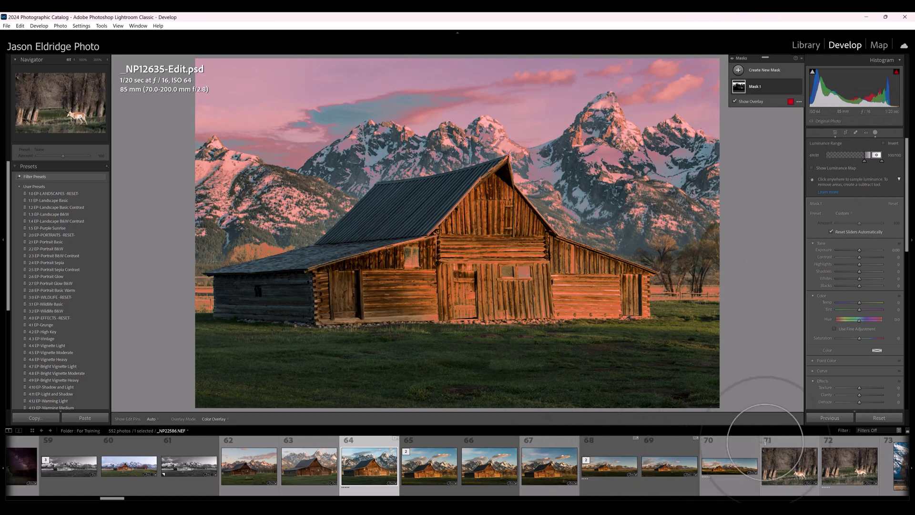
Remove the luminance range component and delete its emptied mask.
left_click(755, 85)
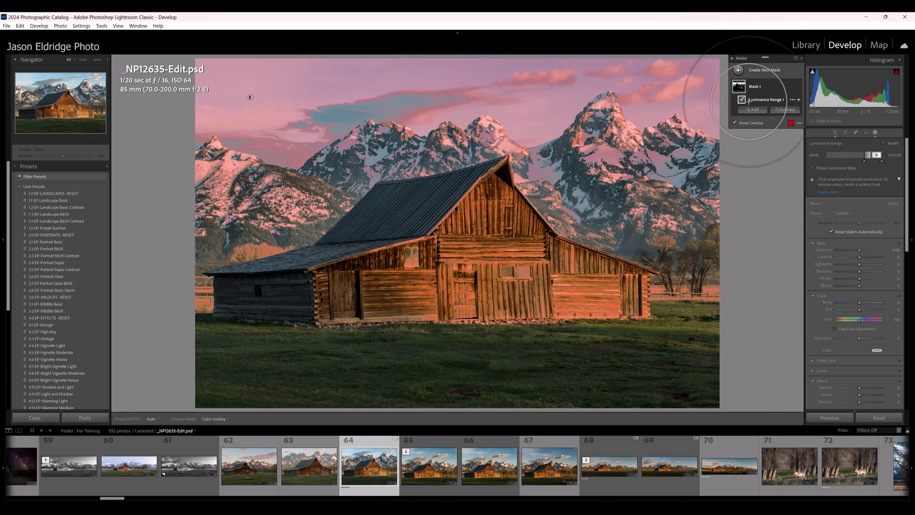
key("Delete")
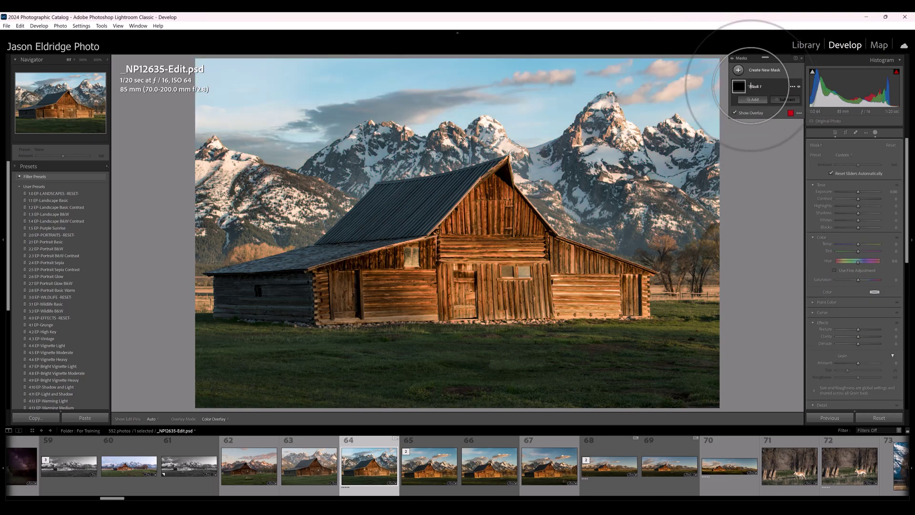
key("Delete")
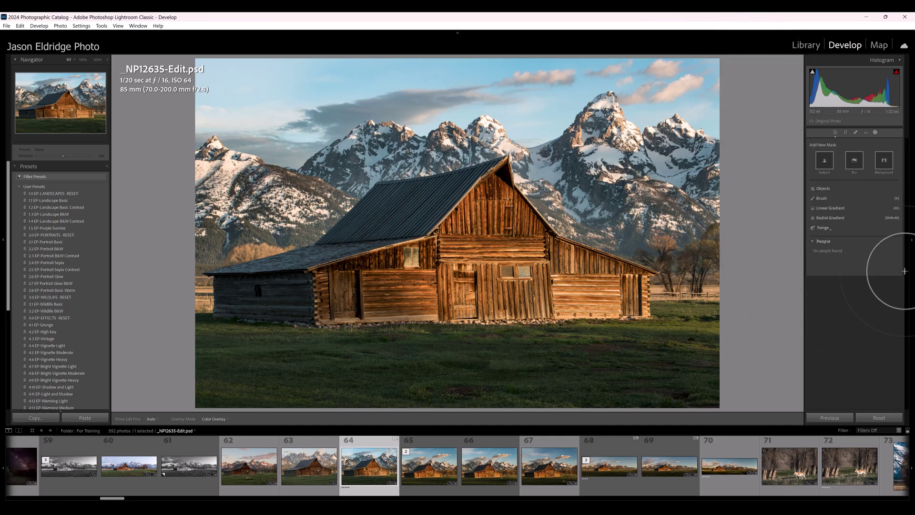
left_click(830, 228)
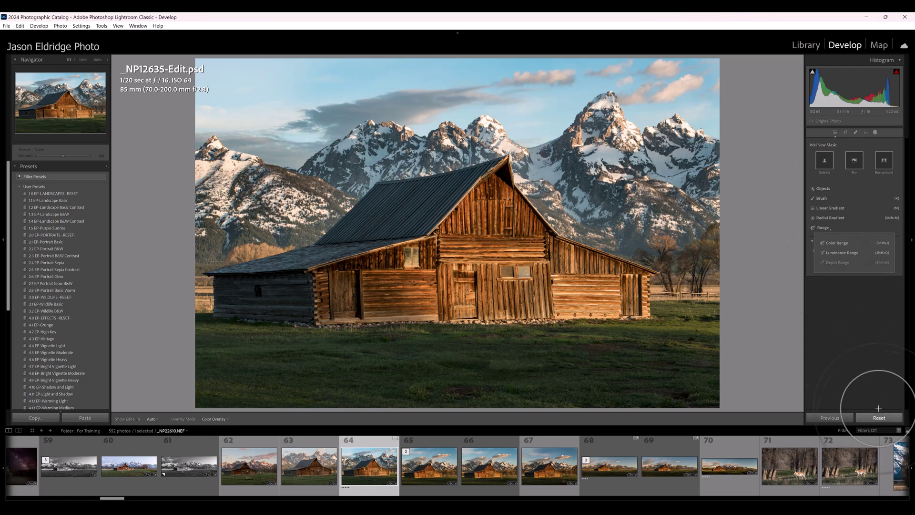
left_click(863, 322)
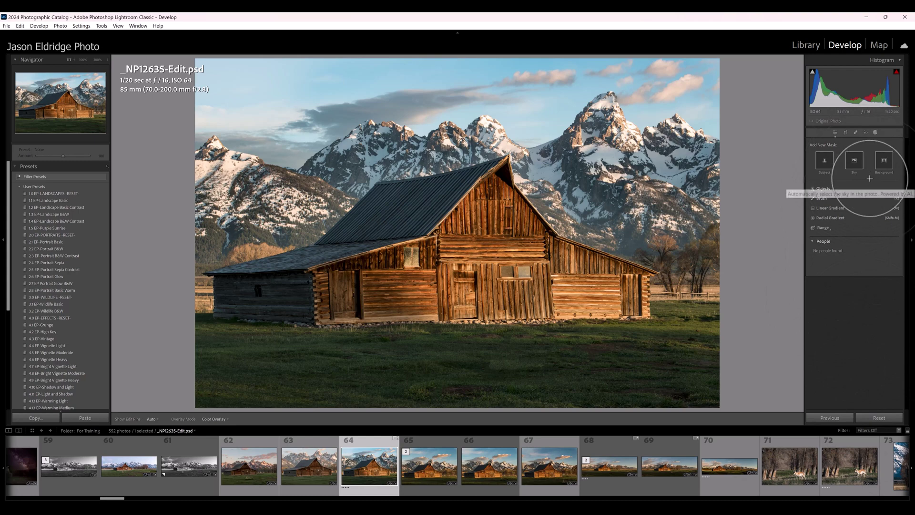